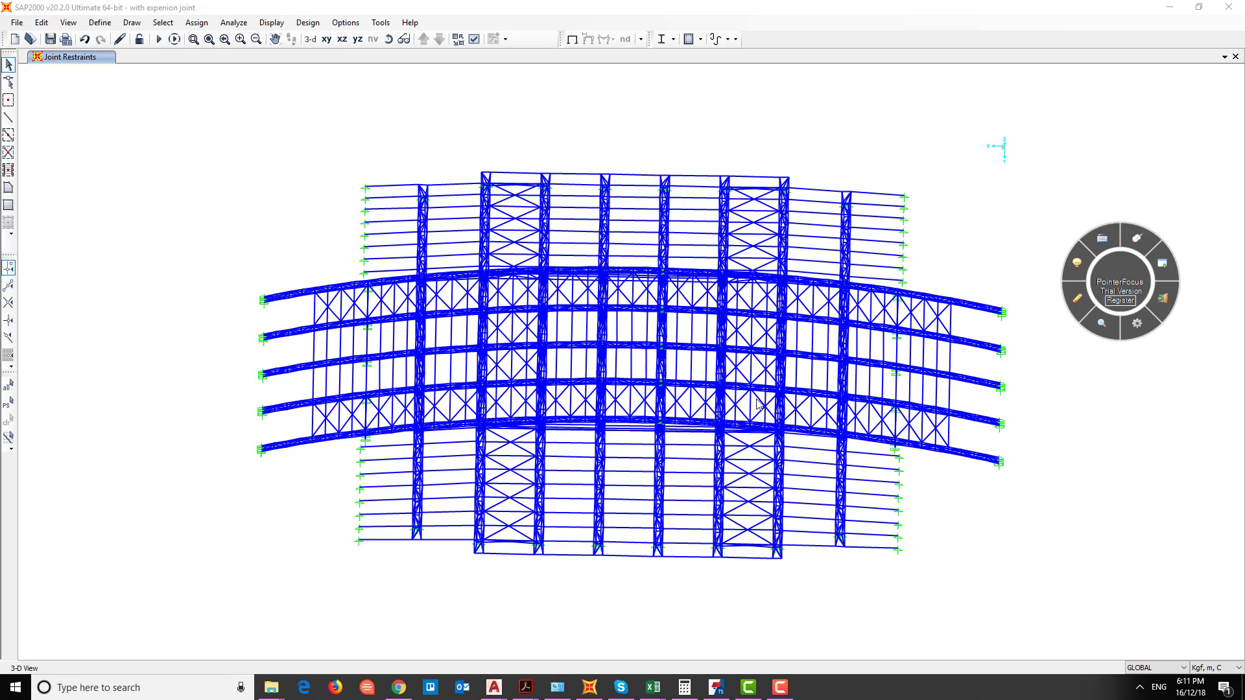
{"action": "middle_click_drag", "start_coordinate": [757, 404], "coordinate": [584, 279], "text": "shift"}
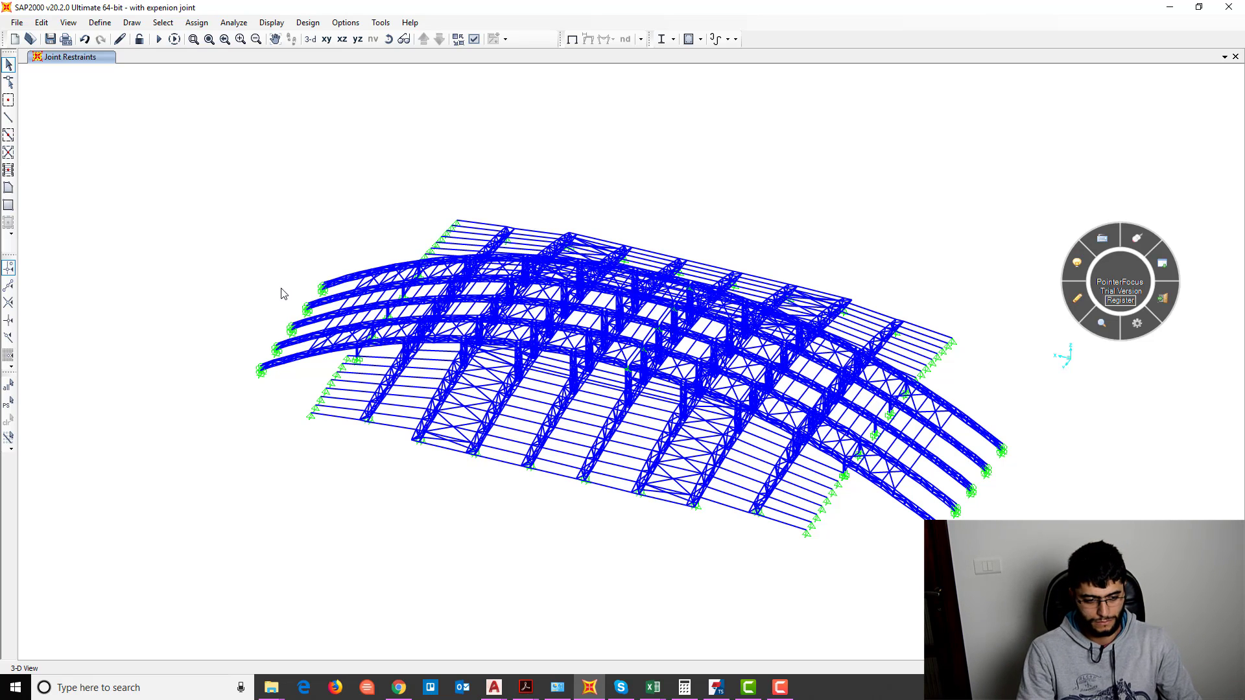
{"action": "key", "text": "F2"}
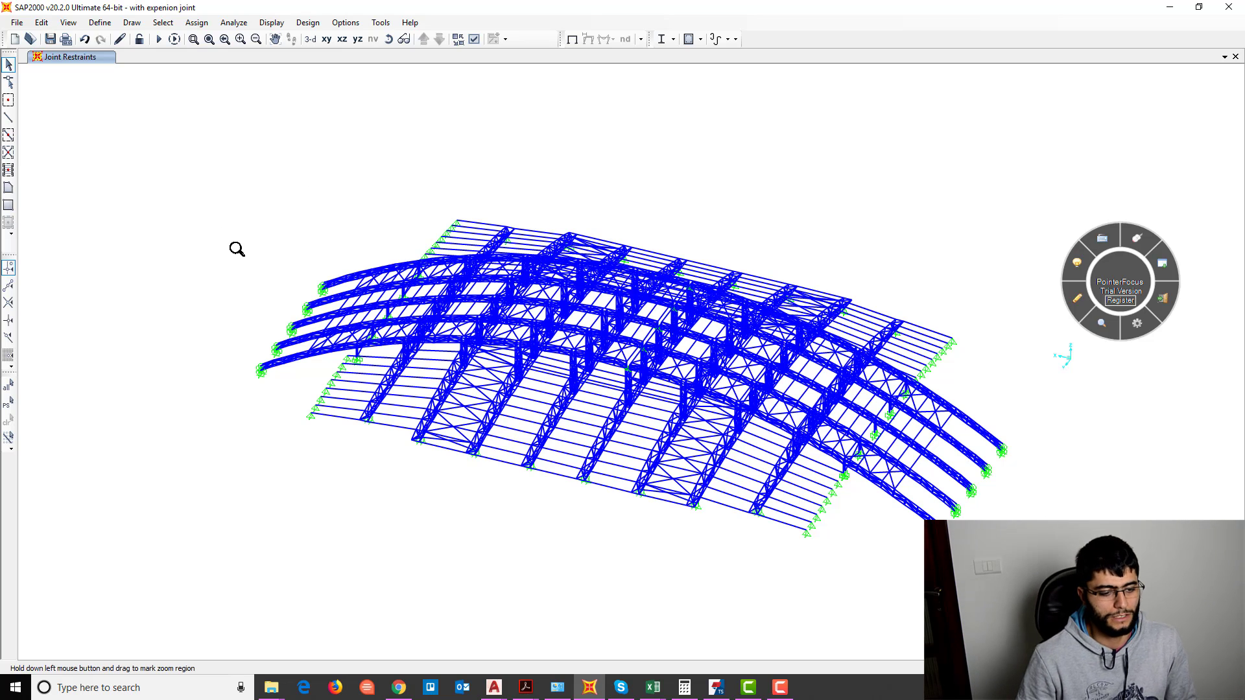
{"action": "key", "text": "Escape"}
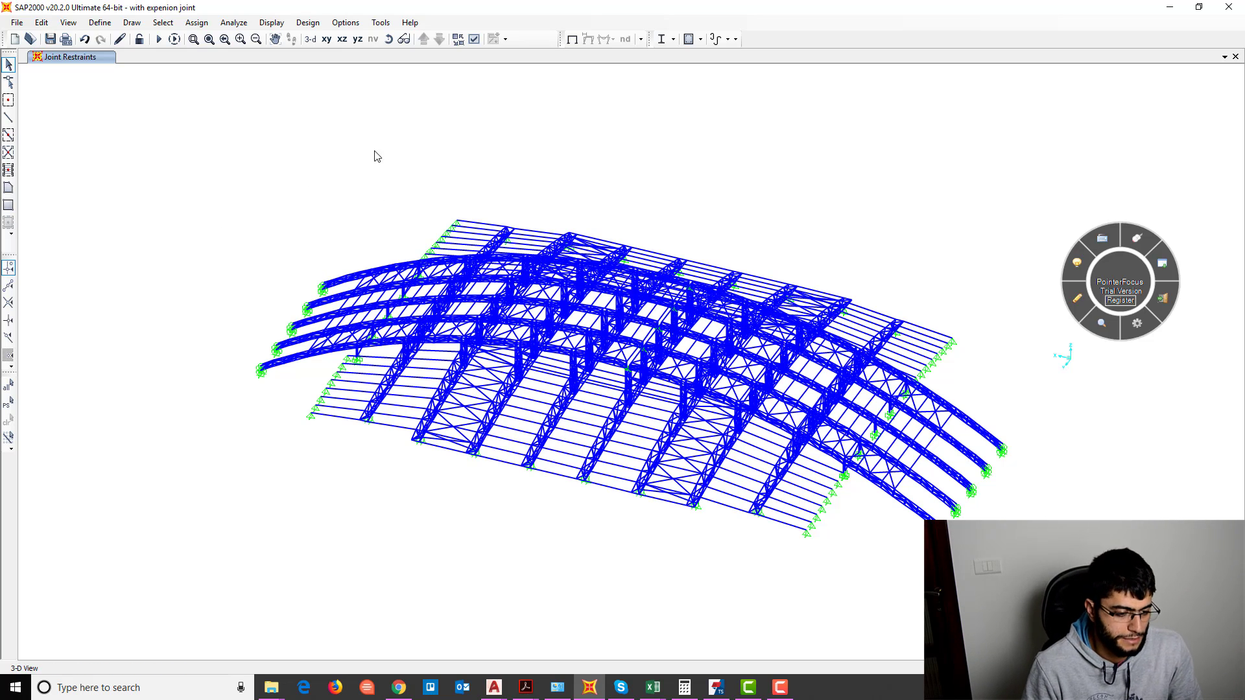
Set the analysis equation solver to Advanced Solver and accept the analysis options.
{"action": "left_click", "coordinate": [196, 23]}
{"action": "left_click", "coordinate": [197, 23]}
{"action": "left_click", "coordinate": [233, 23]}
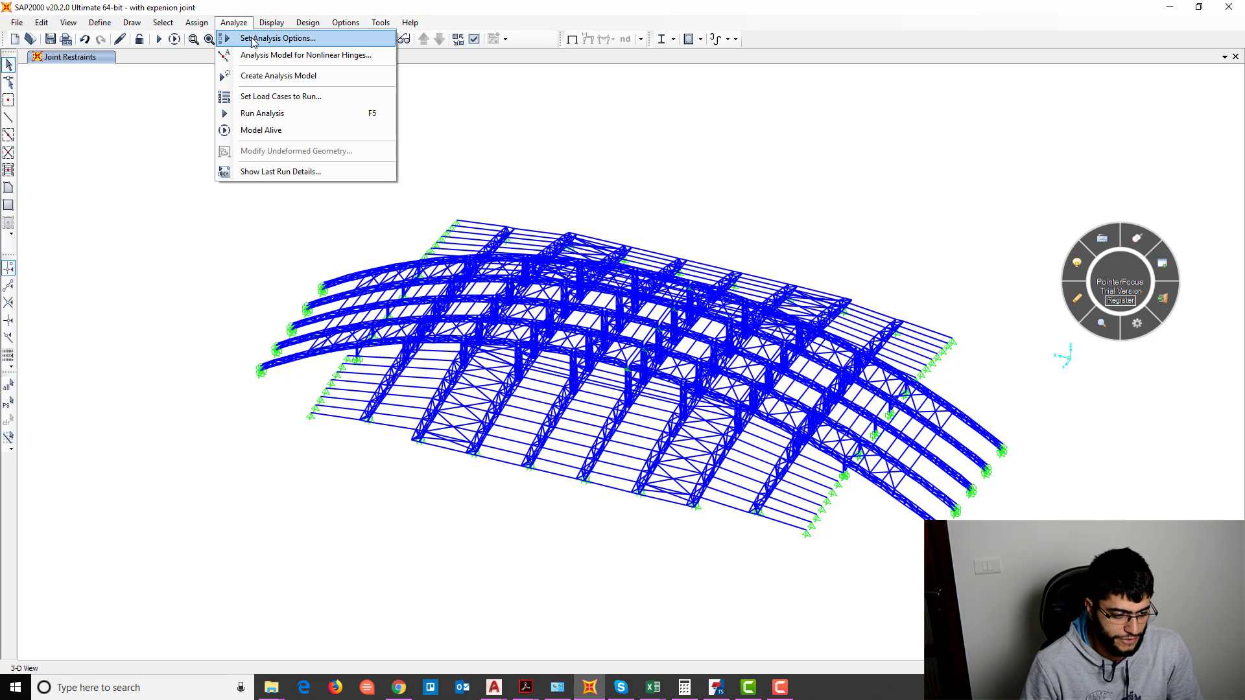
{"action": "left_click", "coordinate": [253, 38]}
{"action": "left_click", "coordinate": [752, 356]}
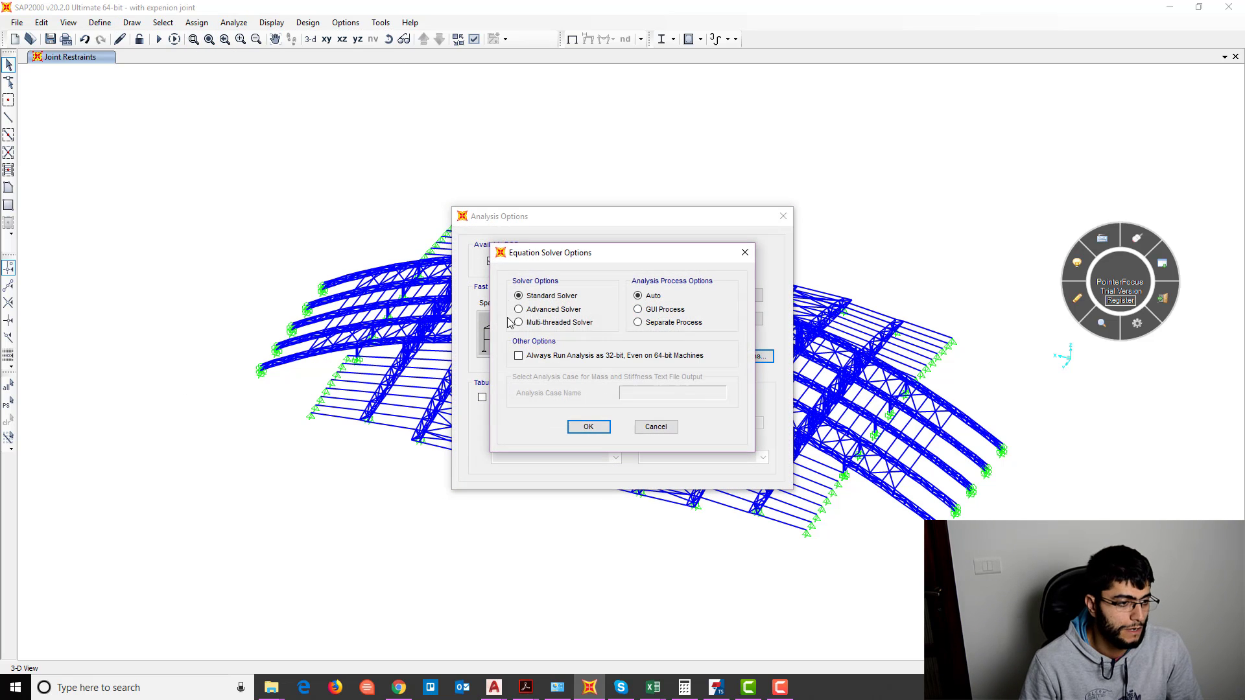
{"action": "left_click", "coordinate": [542, 310]}
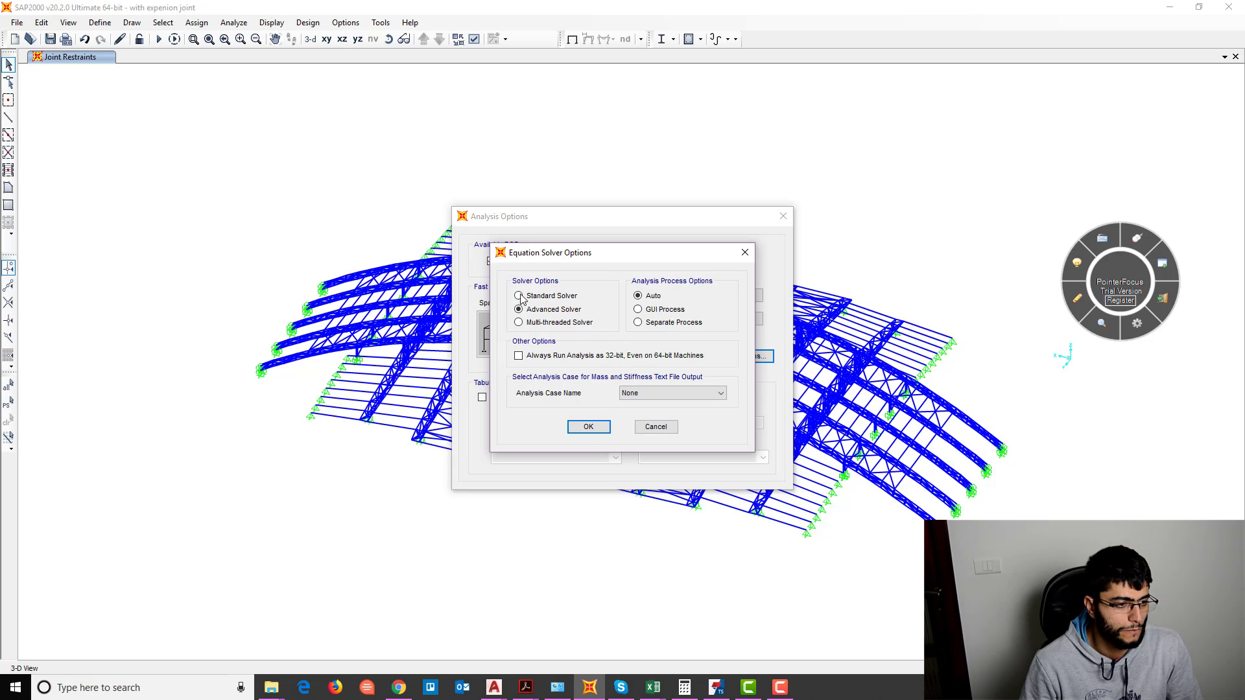
{"action": "left_click", "coordinate": [590, 427]}
{"action": "left_click", "coordinate": [747, 294]}
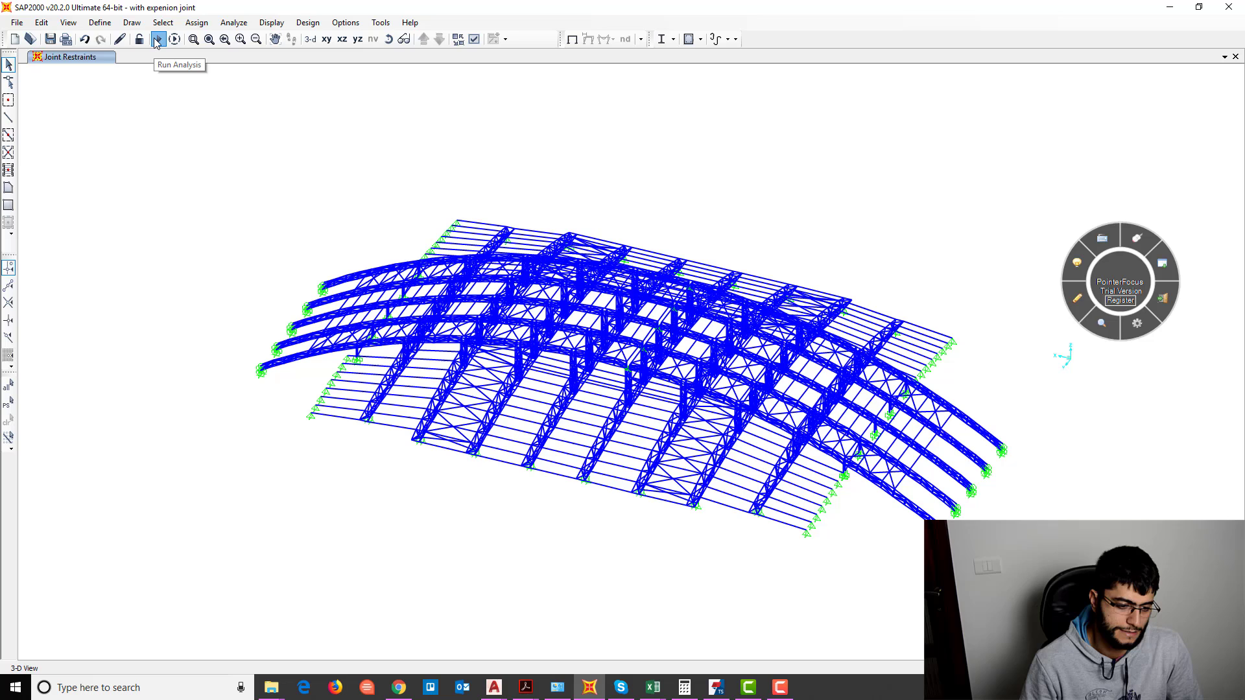
Run the analysis with only the MODAL load case active and open the details of the last run.
{"action": "left_click", "coordinate": [157, 40]}
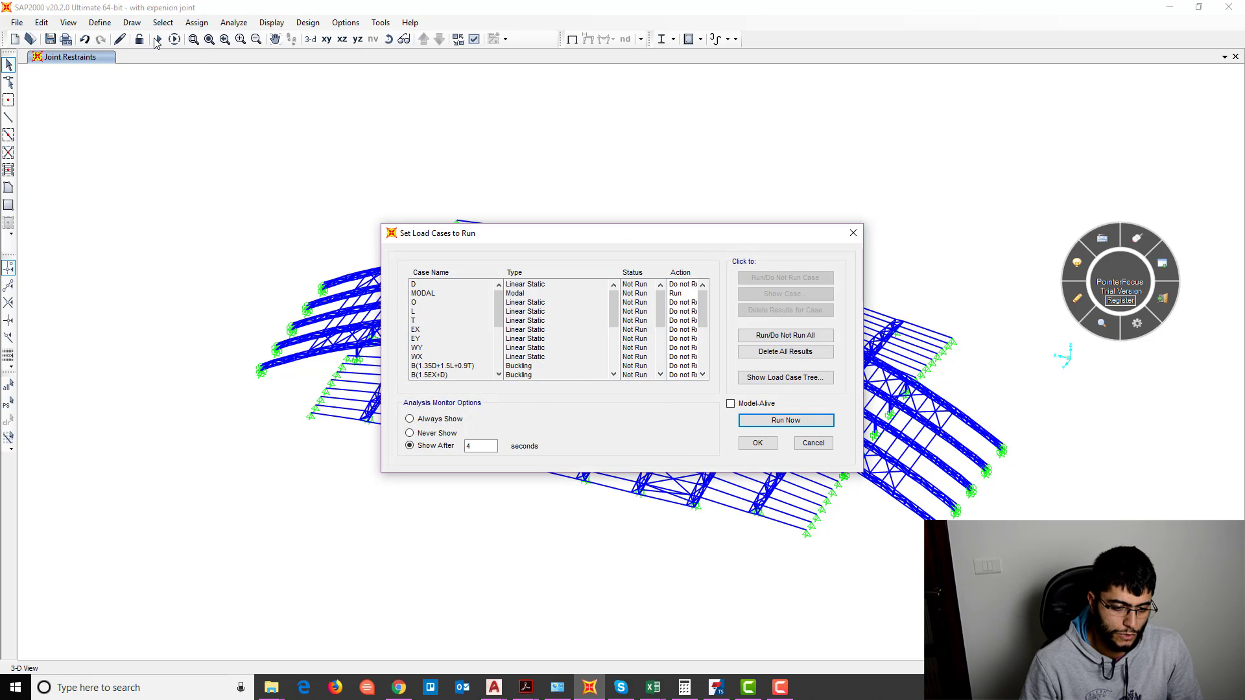
{"action": "key", "text": "Return"}
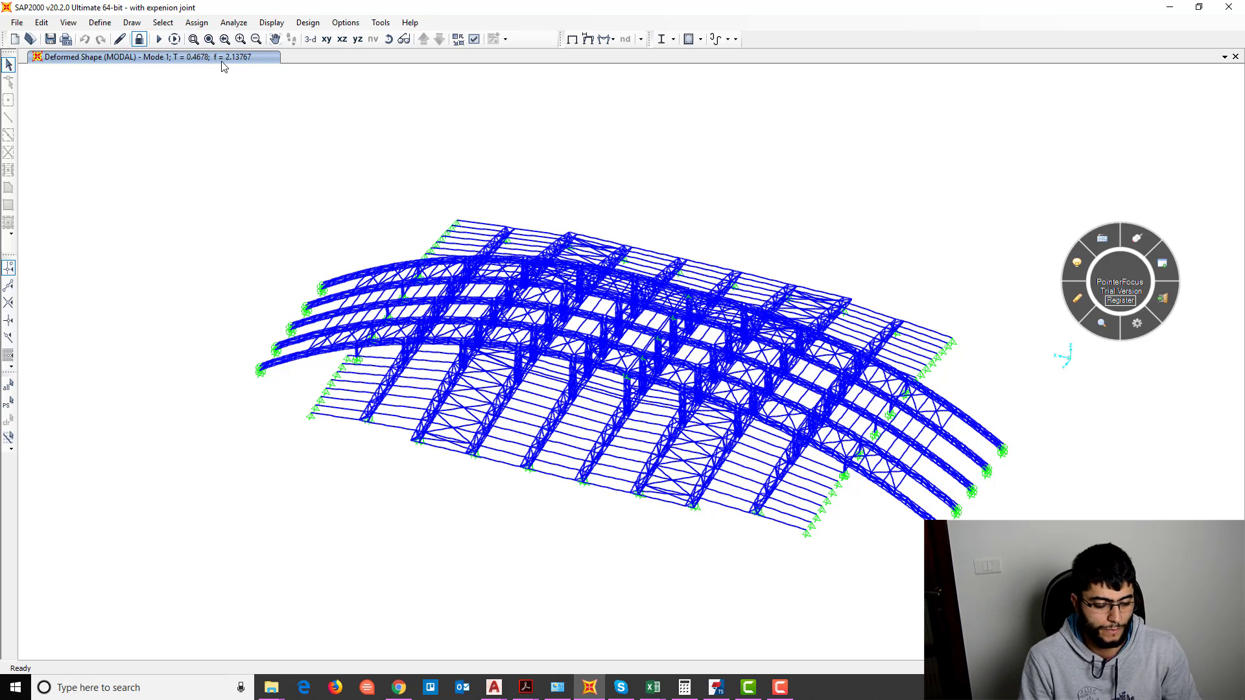
{"action": "left_click", "coordinate": [195, 24]}
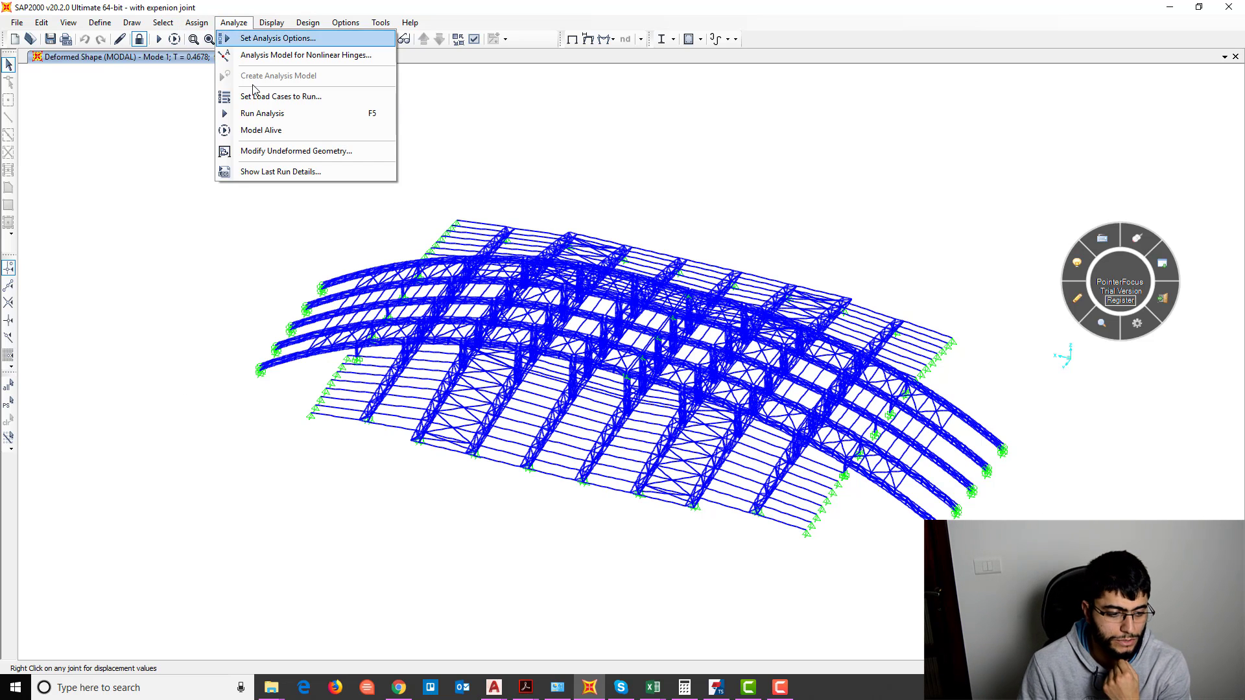
{"action": "left_click", "coordinate": [305, 169]}
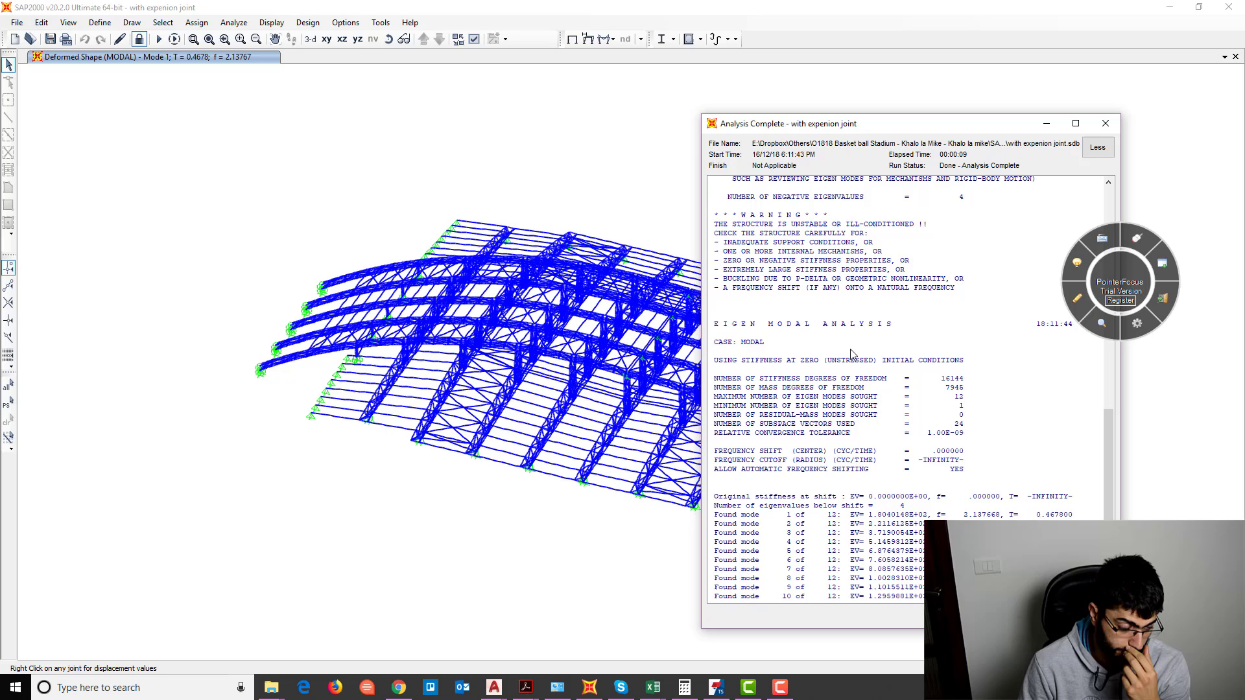
Examine the number of negative eigenvalues and the instability warning in the run log's basic stability check.
{"action": "scroll", "coordinate": [865, 363], "scroll_direction": "up", "scroll_amount": 4}
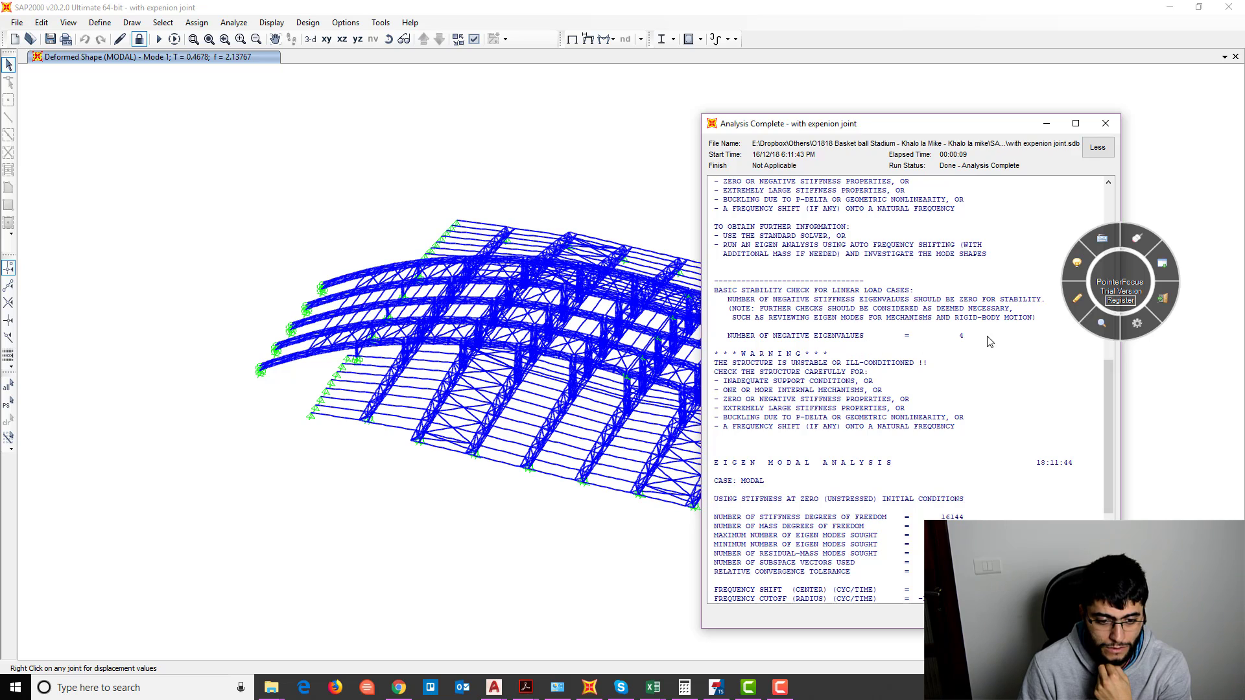
{"action": "left_click", "coordinate": [1078, 297]}
{"action": "mouse_move", "coordinate": [983, 342]}
{"action": "left_mouse_down"}
{"action": "mouse_move", "coordinate": [772, 350]}
{"action": "mouse_move", "coordinate": [708, 339]}
{"action": "mouse_move", "coordinate": [857, 322]}
{"action": "mouse_move", "coordinate": [992, 340]}
{"action": "left_mouse_up"}
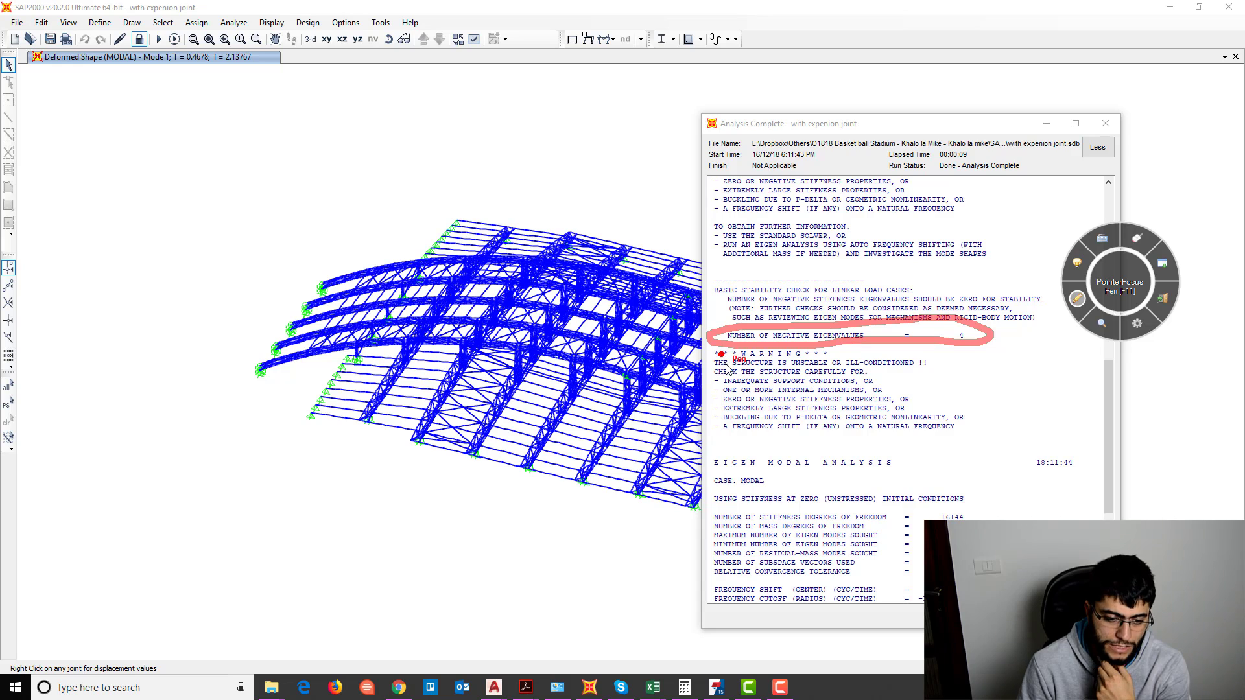
{"action": "mouse_move", "coordinate": [853, 351]}
{"action": "left_mouse_down"}
{"action": "mouse_move", "coordinate": [935, 351]}
{"action": "mouse_move", "coordinate": [848, 357]}
{"action": "left_mouse_up"}
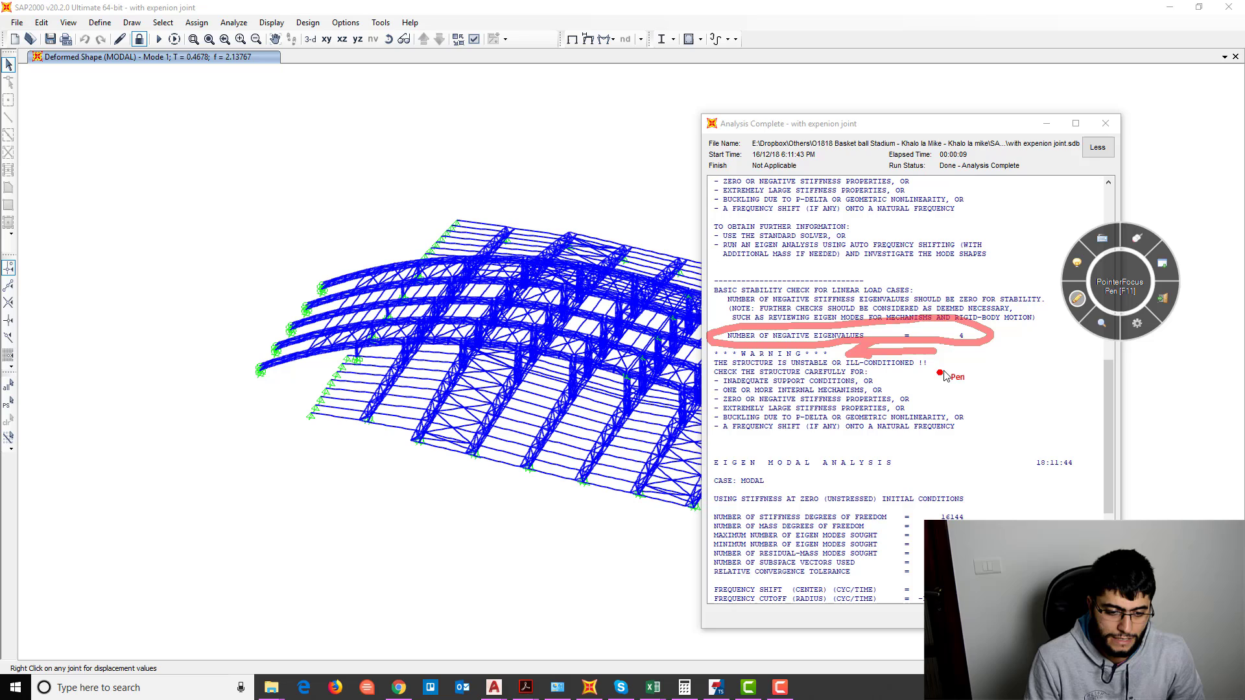
{"action": "mouse_move", "coordinate": [1009, 355]}
{"action": "left_mouse_down"}
{"action": "mouse_move", "coordinate": [957, 352]}
{"action": "mouse_move", "coordinate": [959, 382]}
{"action": "left_mouse_up"}
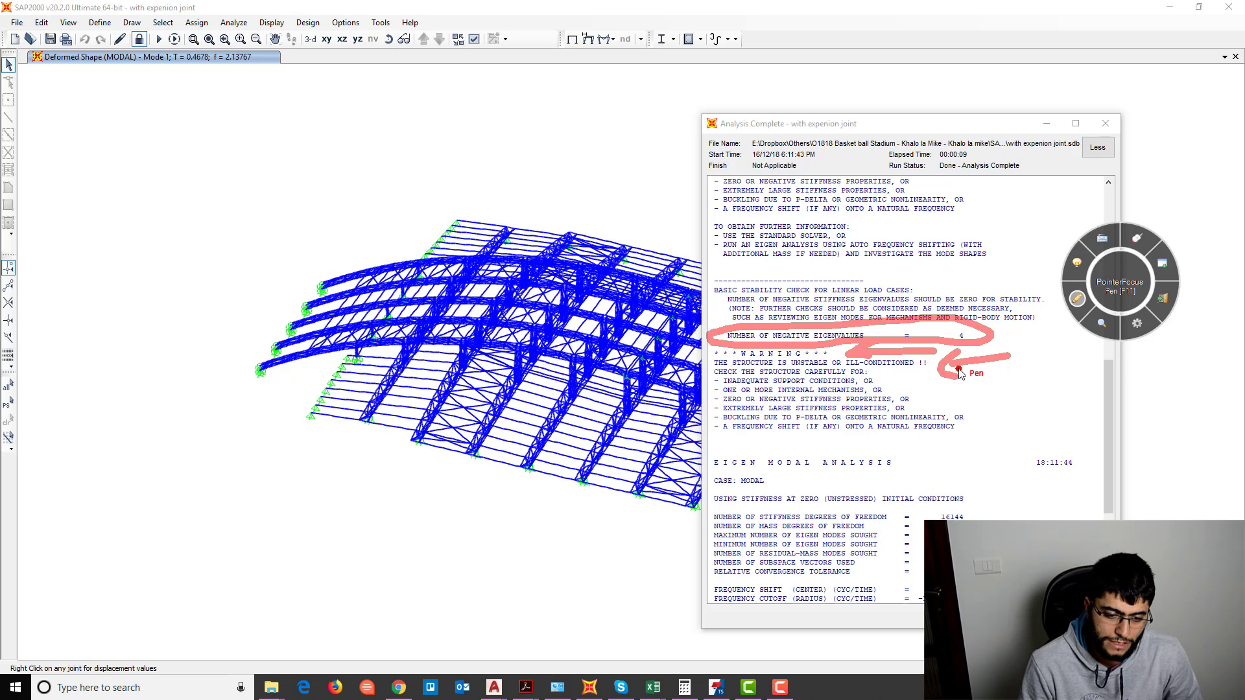
{"action": "key", "text": "F11"}
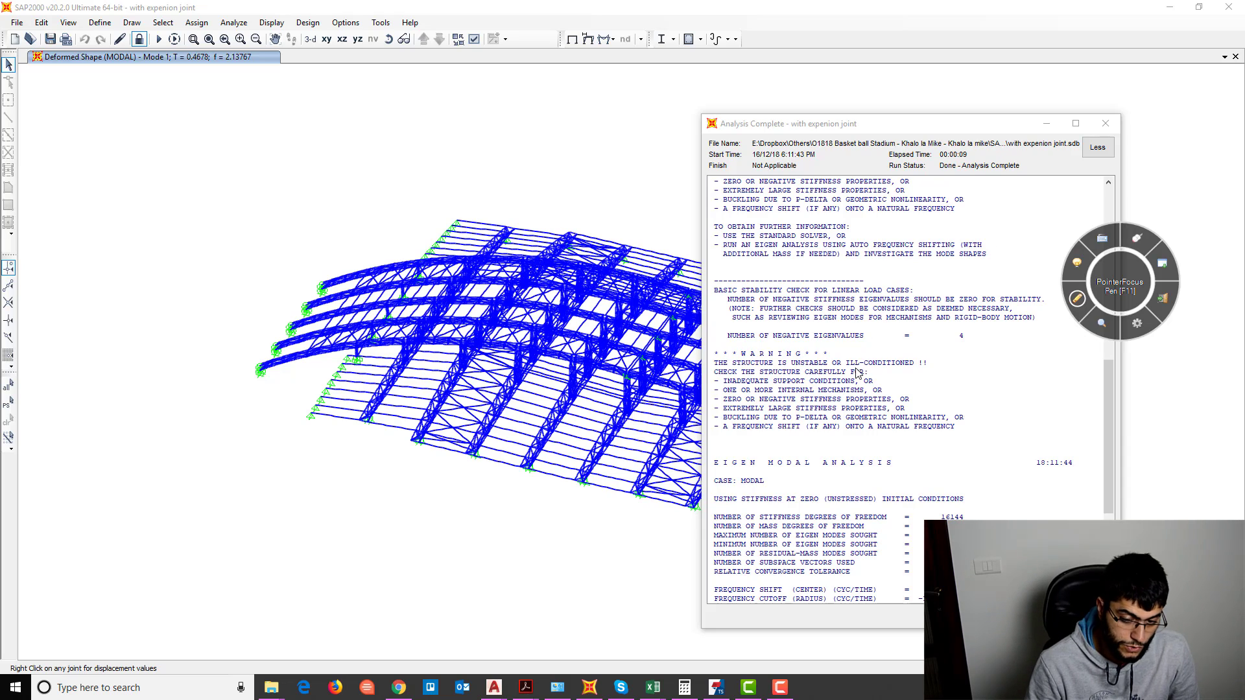
Switch to Chrome and read the CSI Knowledge Base article "Lost digit of accuracy and Ill-Conditions" on numerical instability warnings.
{"action": "left_click", "coordinate": [394, 688]}
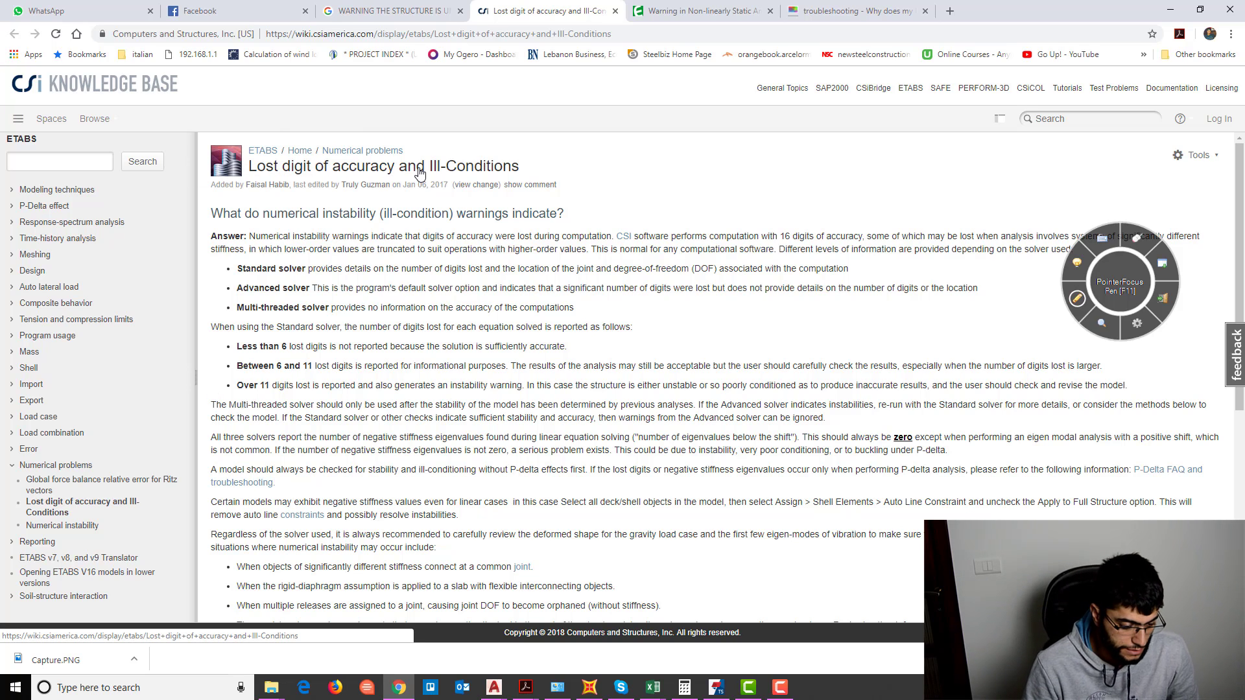
{"action": "scroll", "coordinate": [495, 172], "scroll_direction": "down", "scroll_amount": 1}
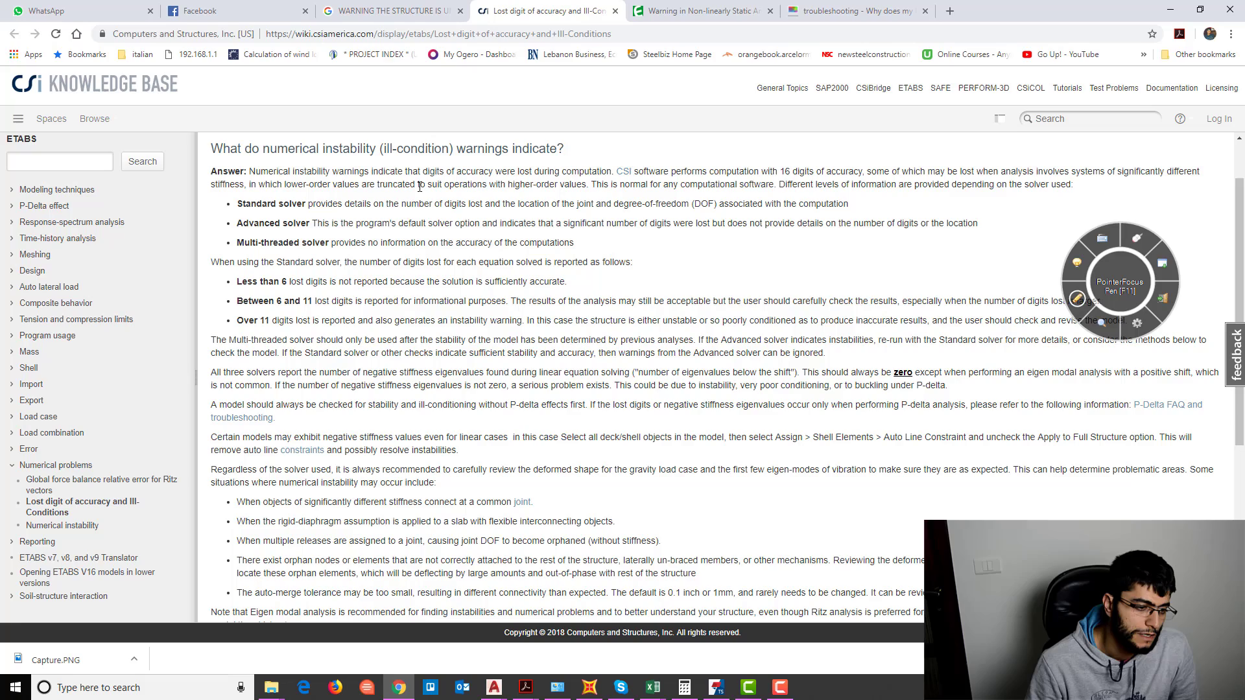
{"action": "key", "text": "ctrl+Tab"}
{"action": "key", "text": "ctrl+Tab"}
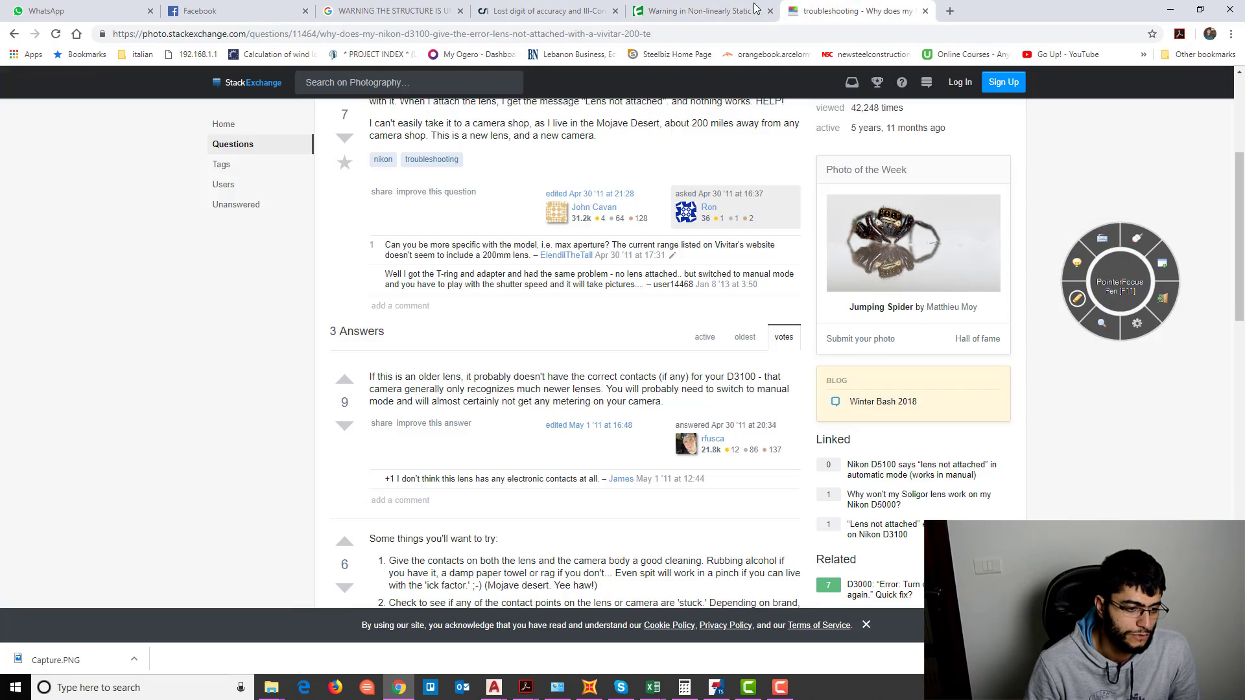
{"action": "key", "text": "ctrl+shift+Tab"}
{"action": "key", "text": "ctrl+shift+Tab"}
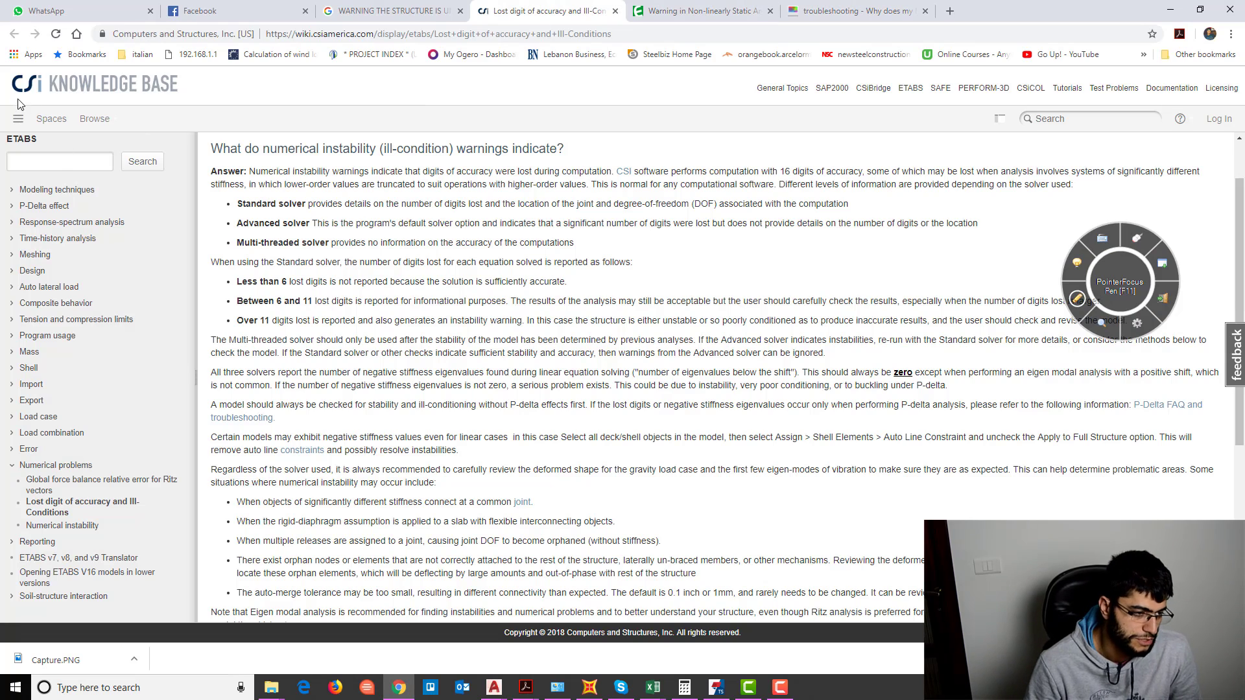
{"action": "scroll", "coordinate": [325, 222], "scroll_direction": "down", "scroll_amount": 2}
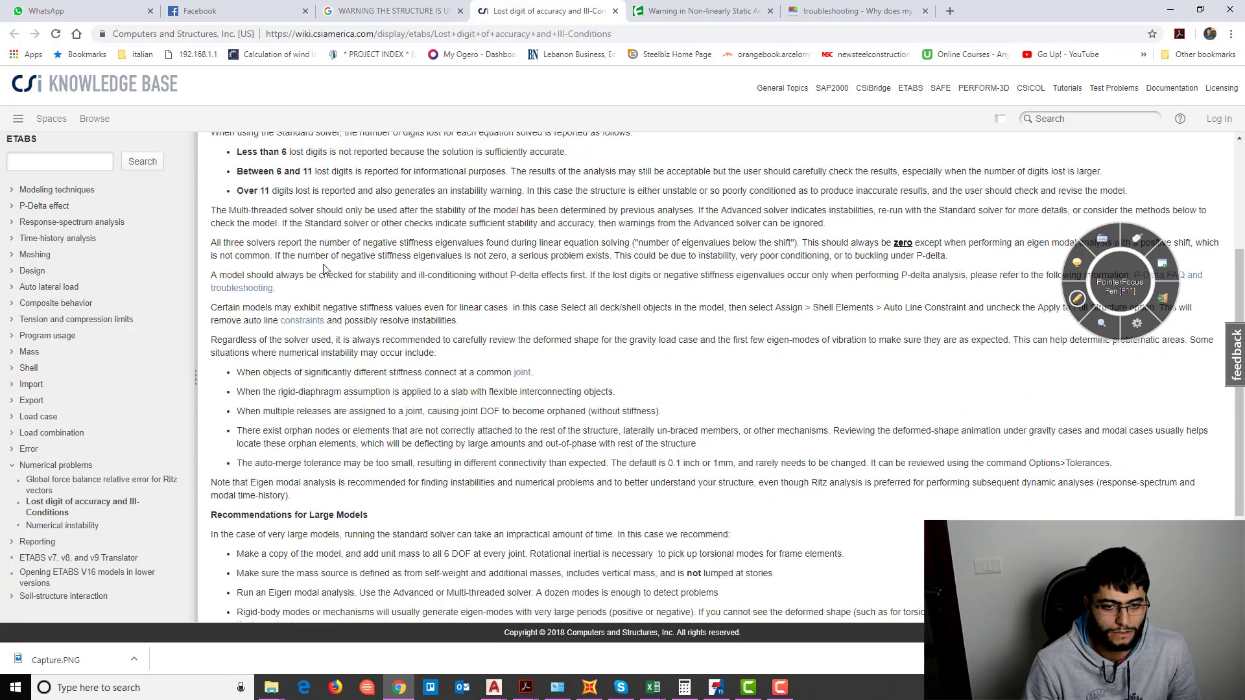
{"action": "scroll", "coordinate": [333, 318], "scroll_direction": "down", "scroll_amount": 4}
{"action": "scroll", "coordinate": [331, 304], "scroll_direction": "up", "scroll_amount": 5}
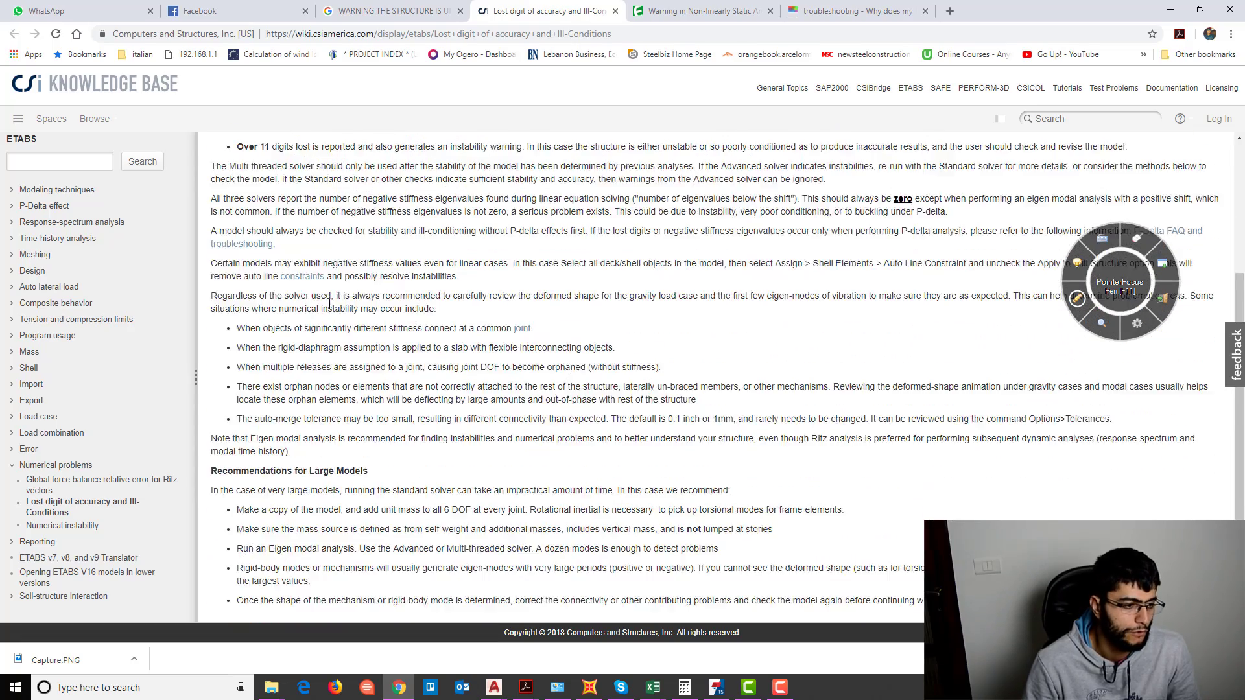
{"action": "left_click", "coordinate": [1170, 10]}
Close the run details in SAP2000 and unlock the model, accepting deletion of the analysis results.
{"action": "left_click", "coordinate": [1105, 123]}
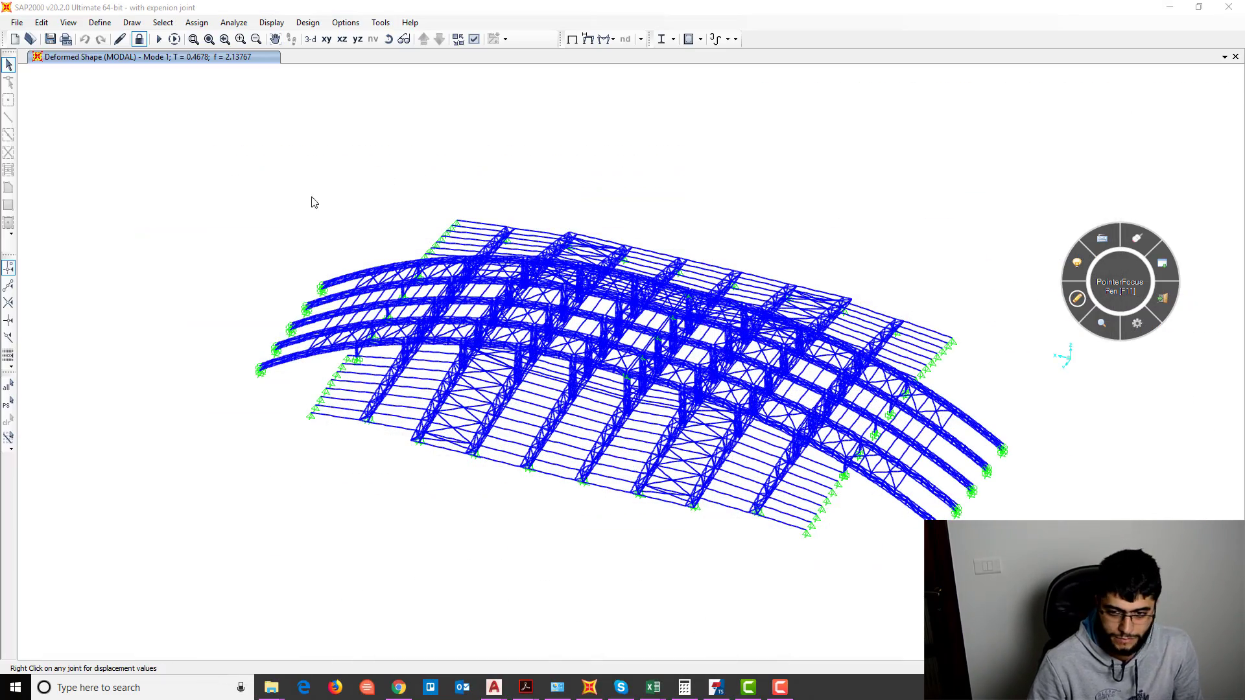
{"action": "mouse_move", "coordinate": [312, 203]}
{"action": "middle_mouse_down", "text": "shift"}
{"action": "mouse_move", "coordinate": [436, 236]}
{"action": "mouse_move", "coordinate": [183, 51]}
{"action": "middle_mouse_up", "text": "shift"}
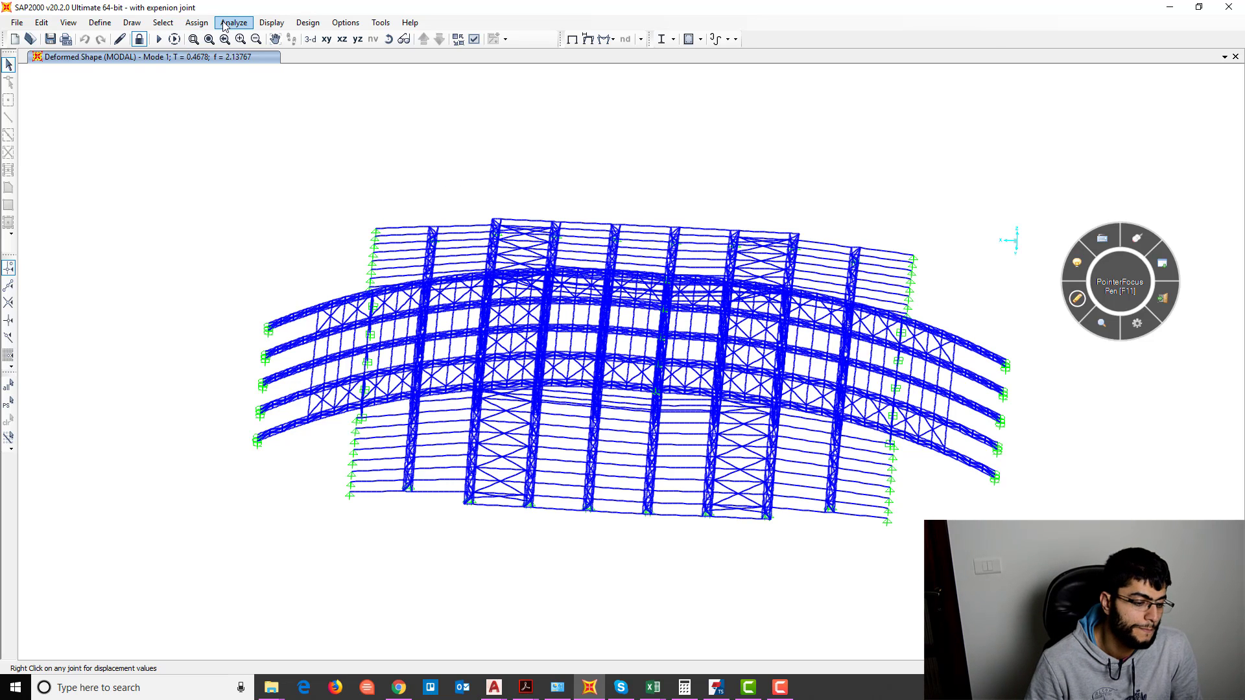
{"action": "left_click", "coordinate": [138, 39]}
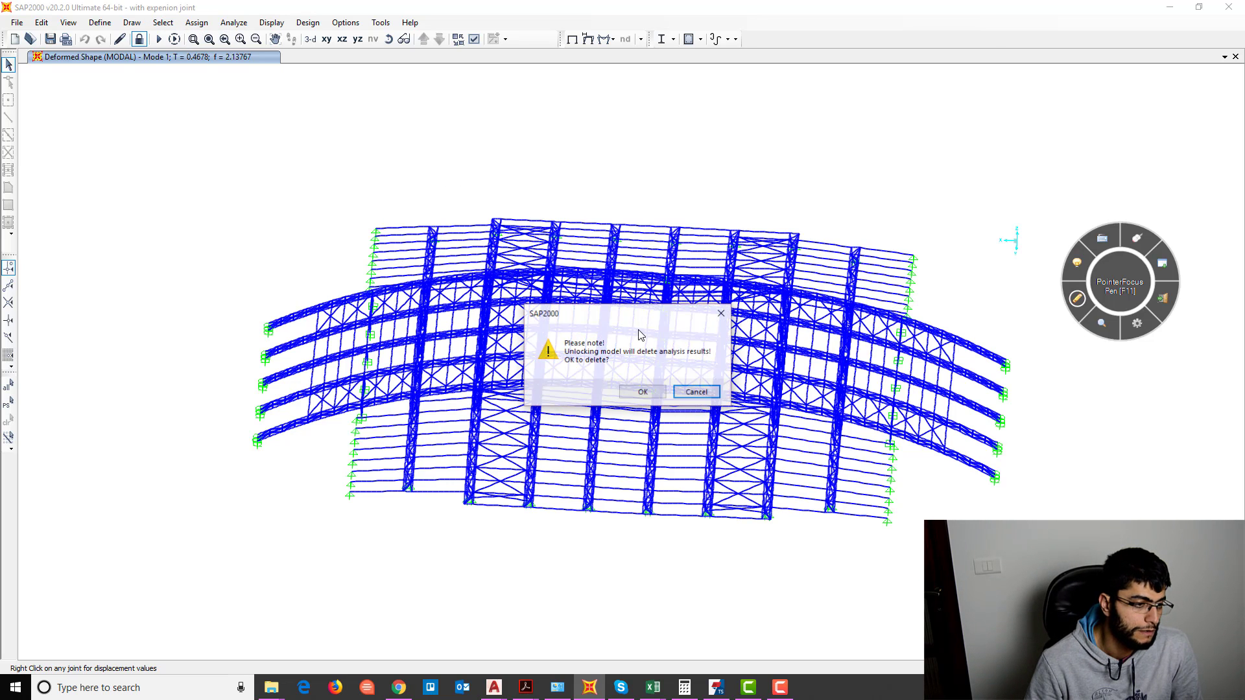
{"action": "left_click", "coordinate": [642, 392]}
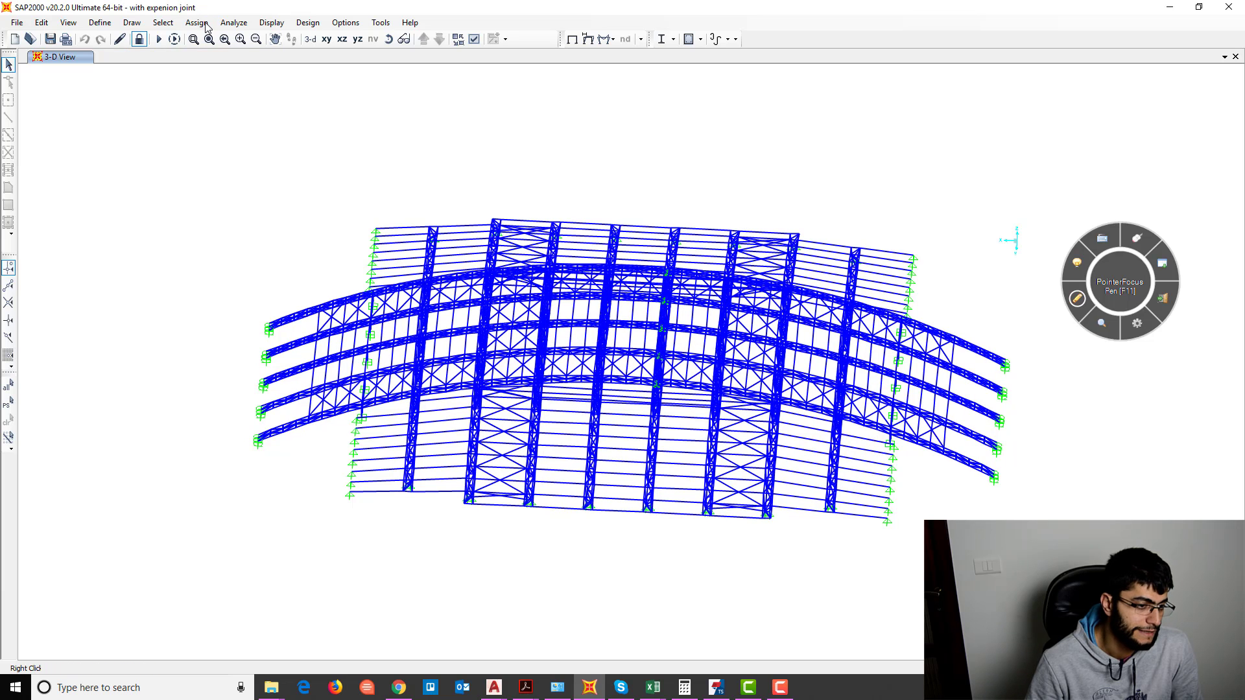
Change the equation solver to Standard Solver in the analysis options and accept the setting.
{"action": "left_click", "coordinate": [233, 22]}
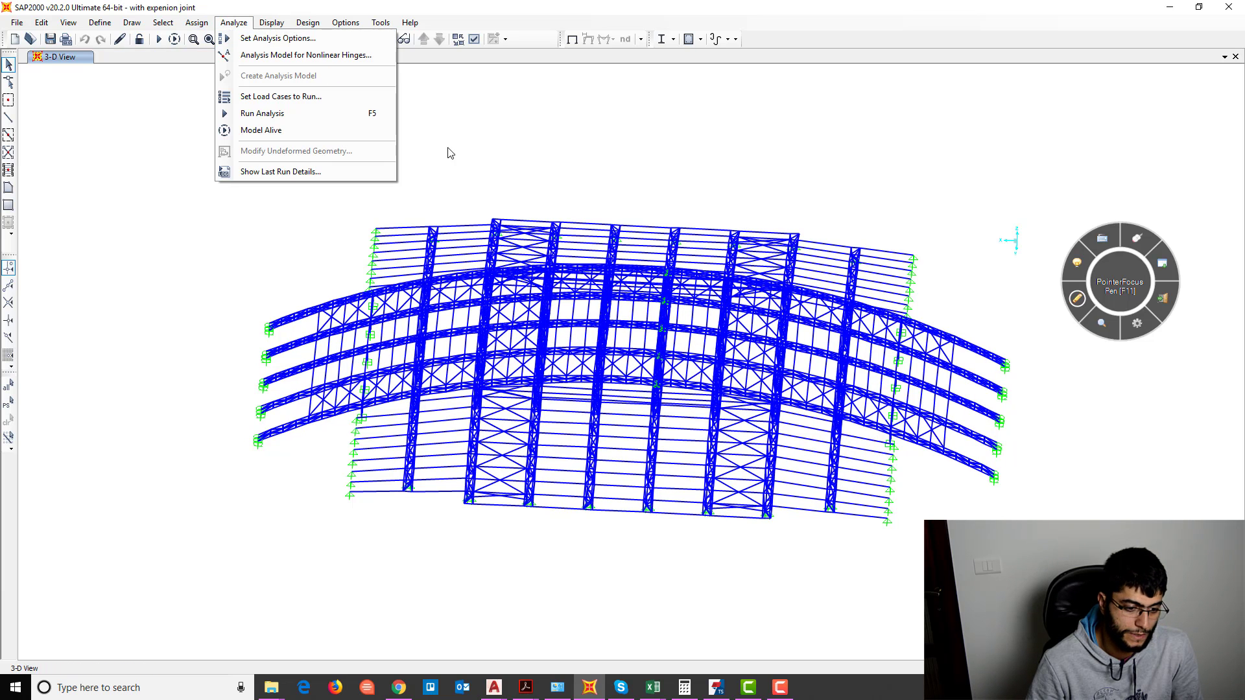
{"action": "left_click", "coordinate": [277, 38]}
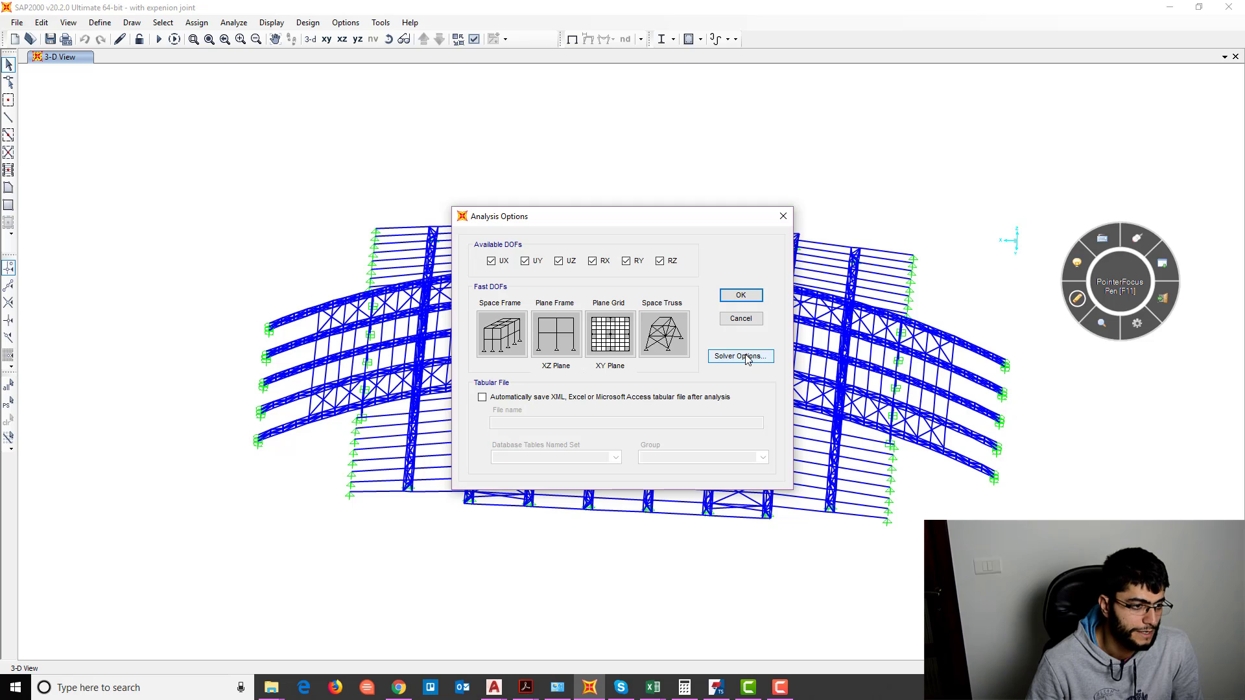
{"action": "left_click", "coordinate": [745, 358]}
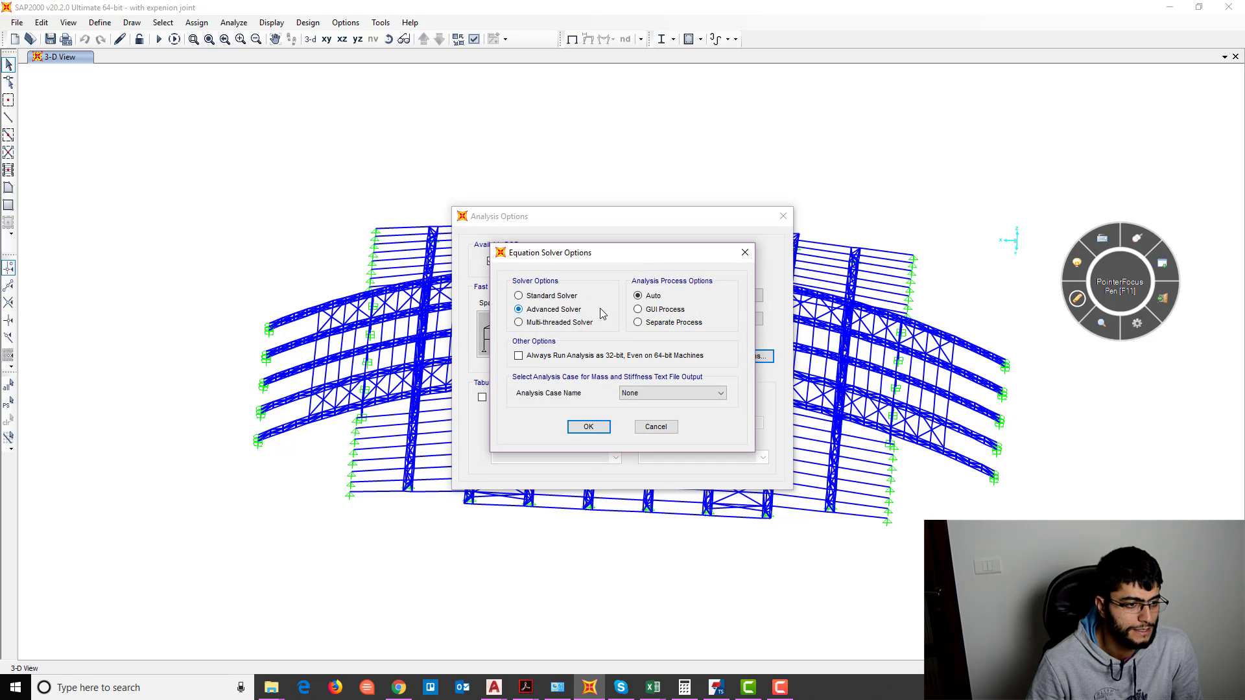
{"action": "left_click", "coordinate": [1076, 297]}
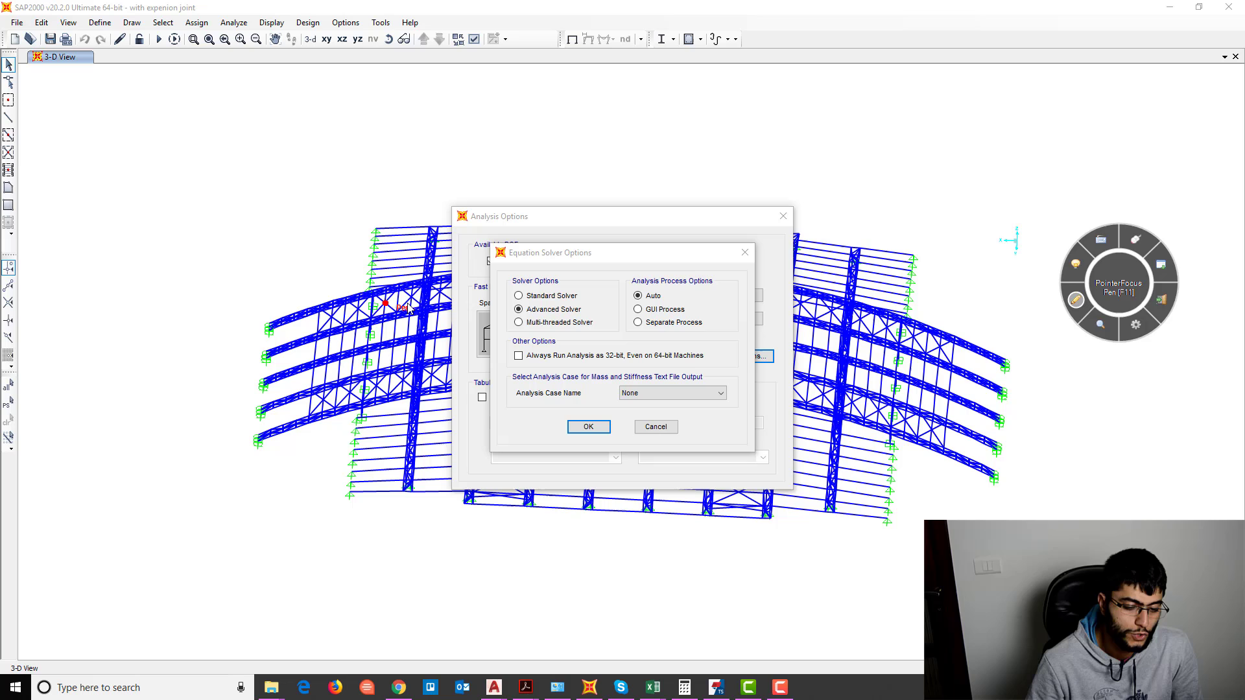
{"action": "mouse_move", "coordinate": [386, 302]}
{"action": "left_mouse_down"}
{"action": "mouse_move", "coordinate": [501, 307]}
{"action": "mouse_move", "coordinate": [491, 290]}
{"action": "mouse_move", "coordinate": [494, 319]}
{"action": "left_mouse_up"}
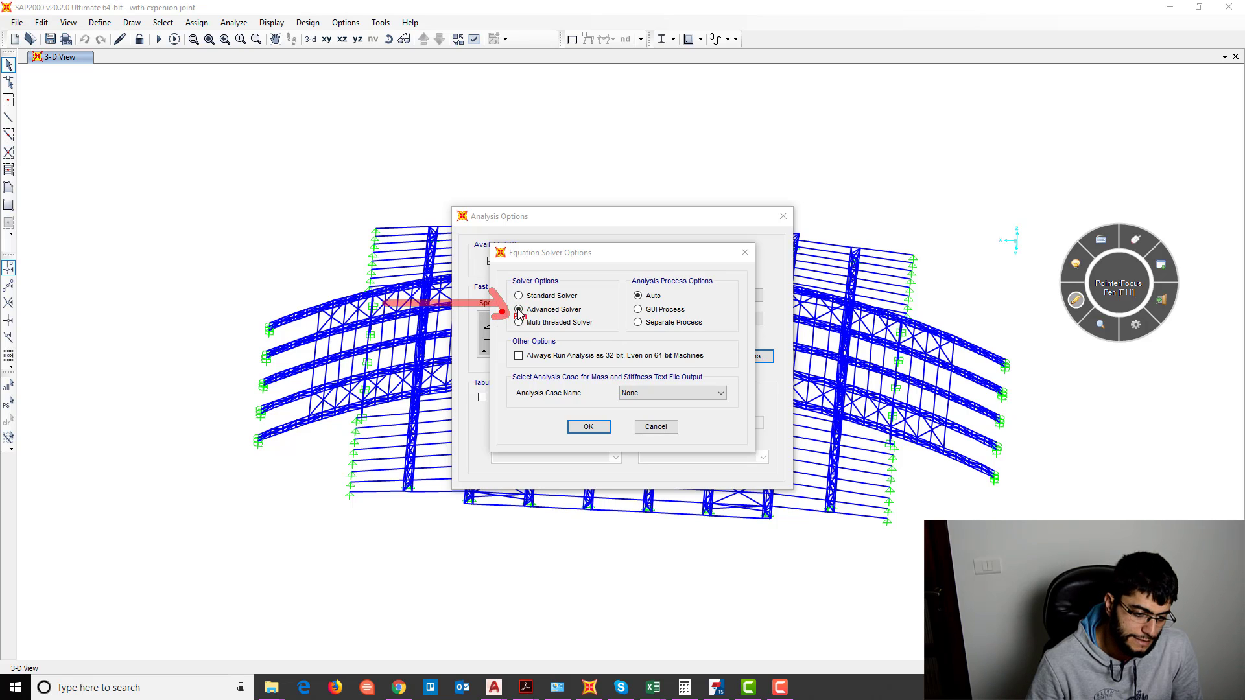
{"action": "mouse_move", "coordinate": [573, 289]}
{"action": "left_mouse_down"}
{"action": "mouse_move", "coordinate": [585, 273]}
{"action": "mouse_move", "coordinate": [513, 274]}
{"action": "mouse_move", "coordinate": [512, 317]}
{"action": "mouse_move", "coordinate": [589, 287]}
{"action": "left_mouse_up"}
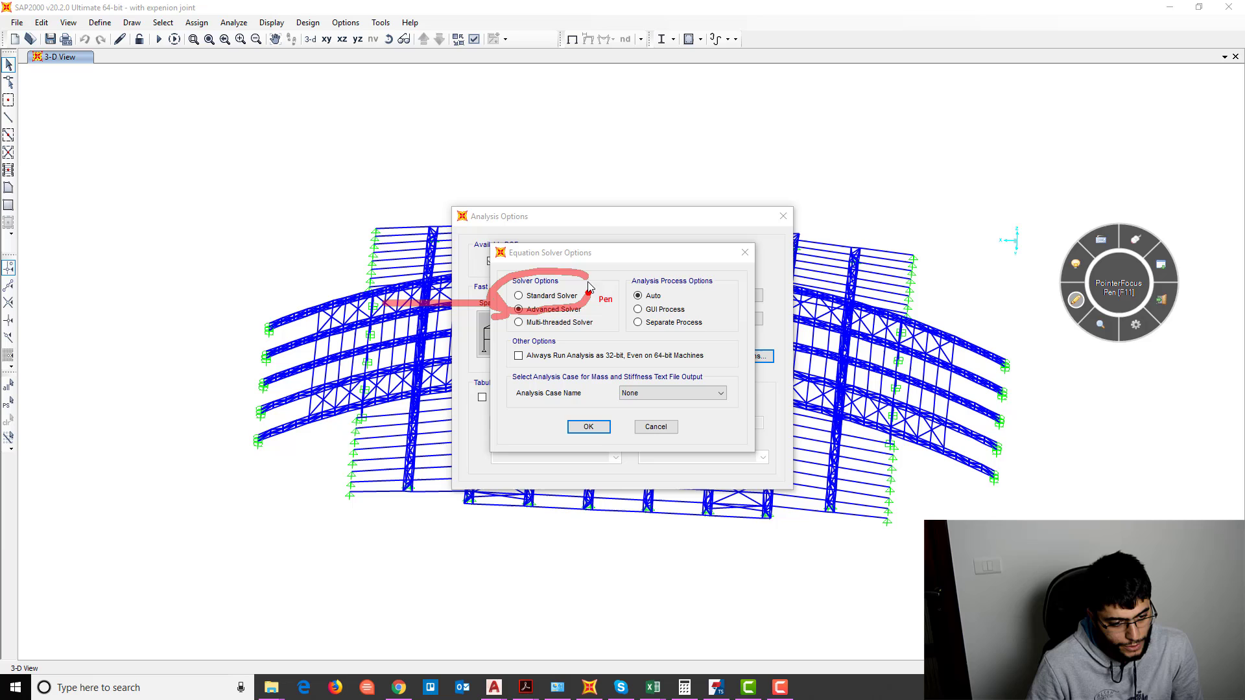
{"action": "key", "text": "F11"}
{"action": "left_click", "coordinate": [535, 298]}
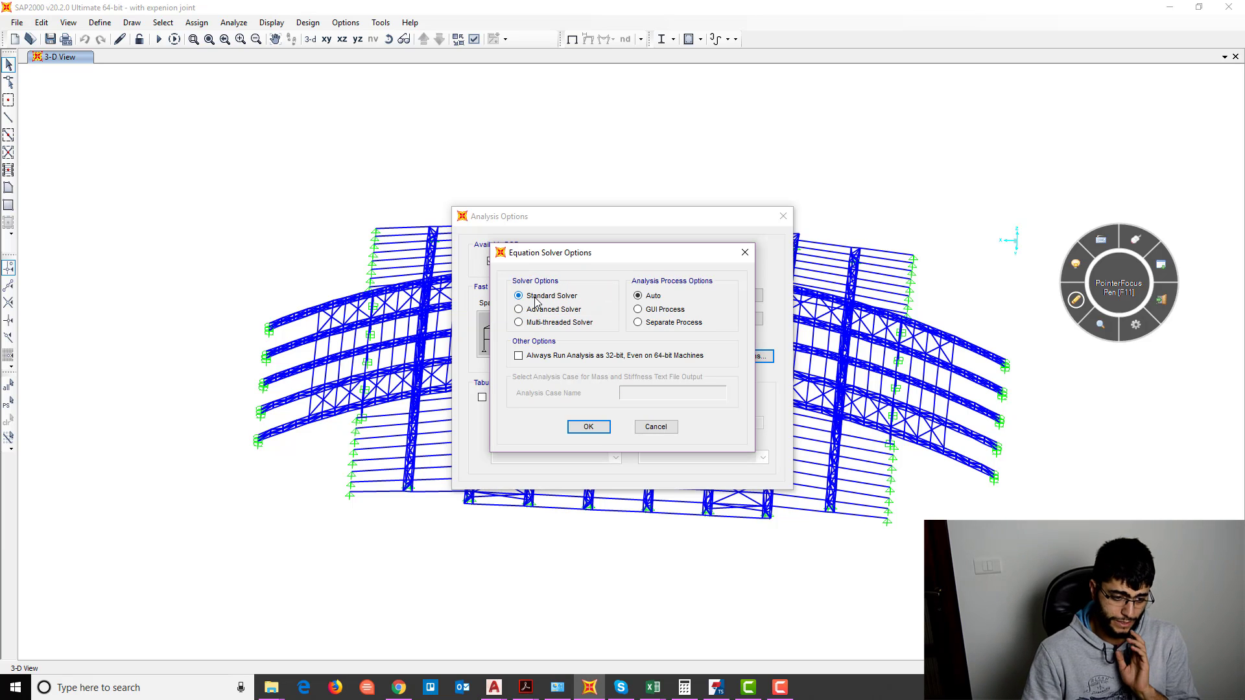
{"action": "left_click", "coordinate": [578, 425]}
{"action": "left_click", "coordinate": [740, 295]}
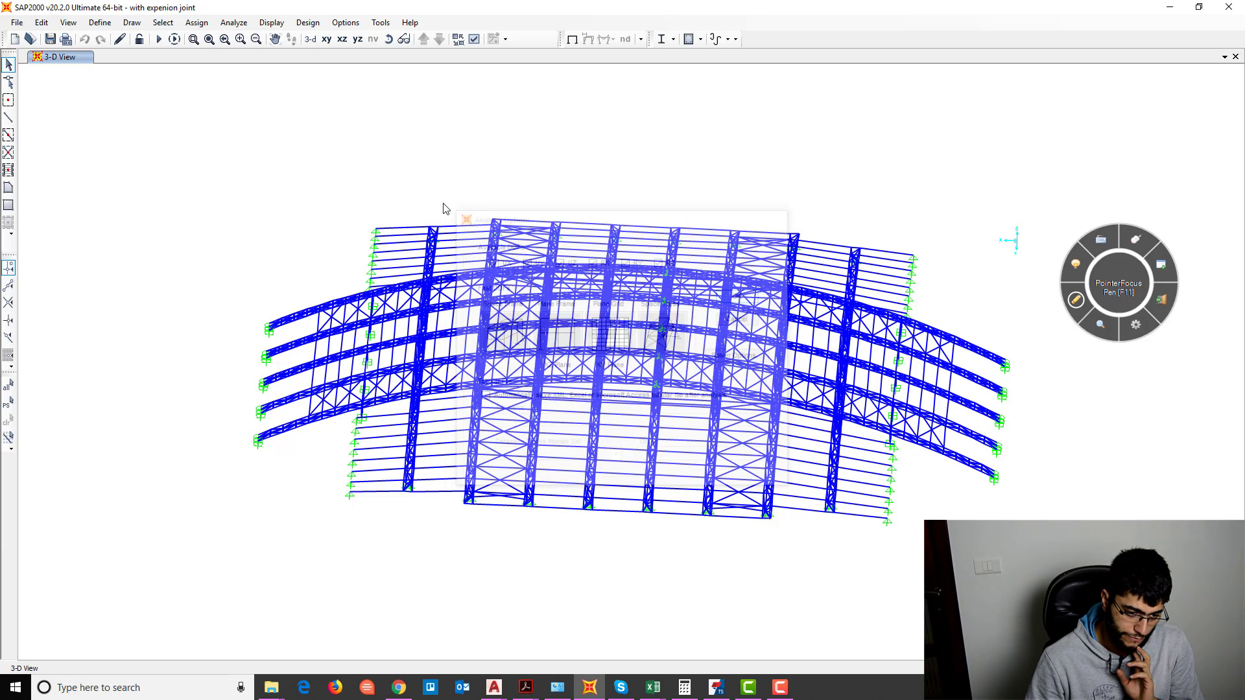
Run the analysis for the MODAL load case with the Standard Solver.
{"action": "left_click", "coordinate": [158, 40]}
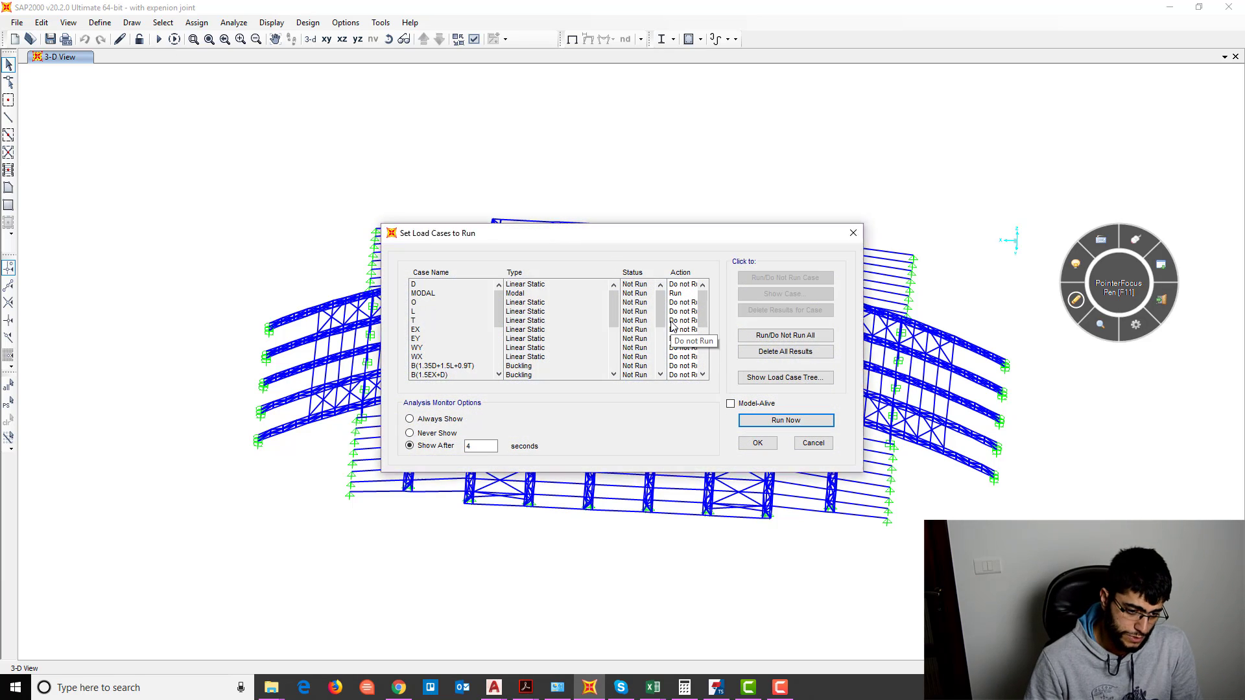
{"action": "scroll", "coordinate": [650, 337], "scroll_direction": "down", "scroll_amount": 5}
{"action": "scroll", "coordinate": [650, 336], "scroll_direction": "up", "scroll_amount": 5}
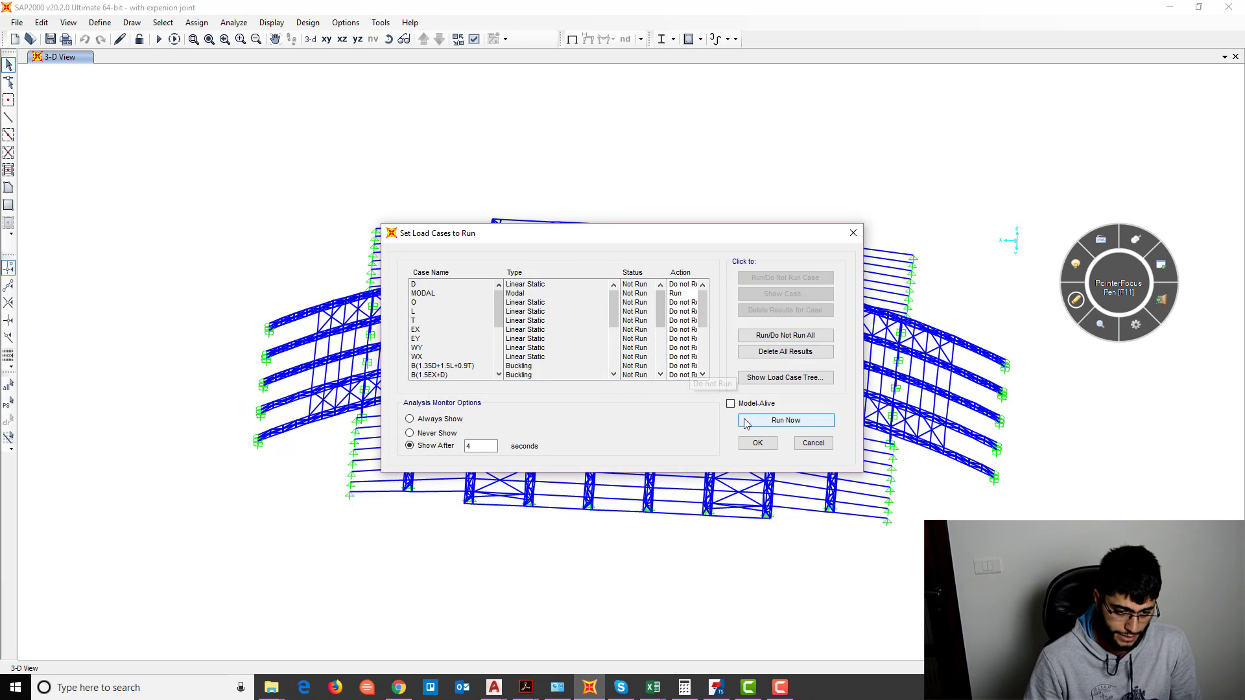
{"action": "left_click", "coordinate": [771, 420]}
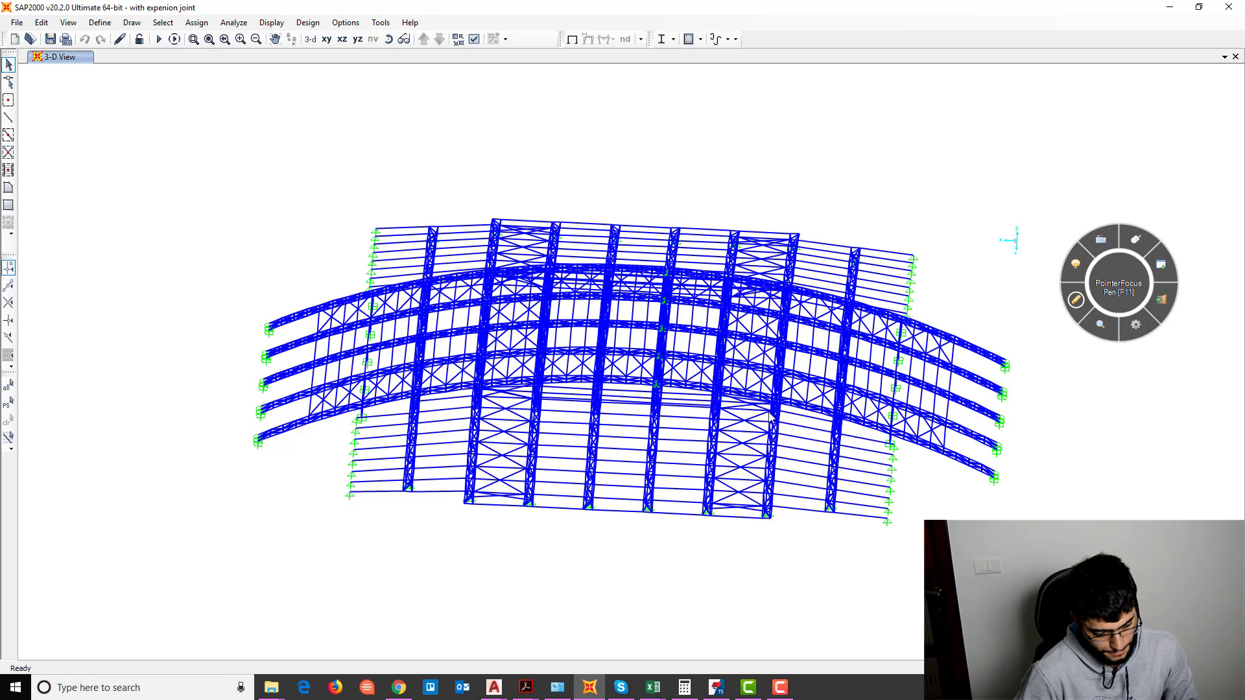
{"action": "key", "text": "F5"}
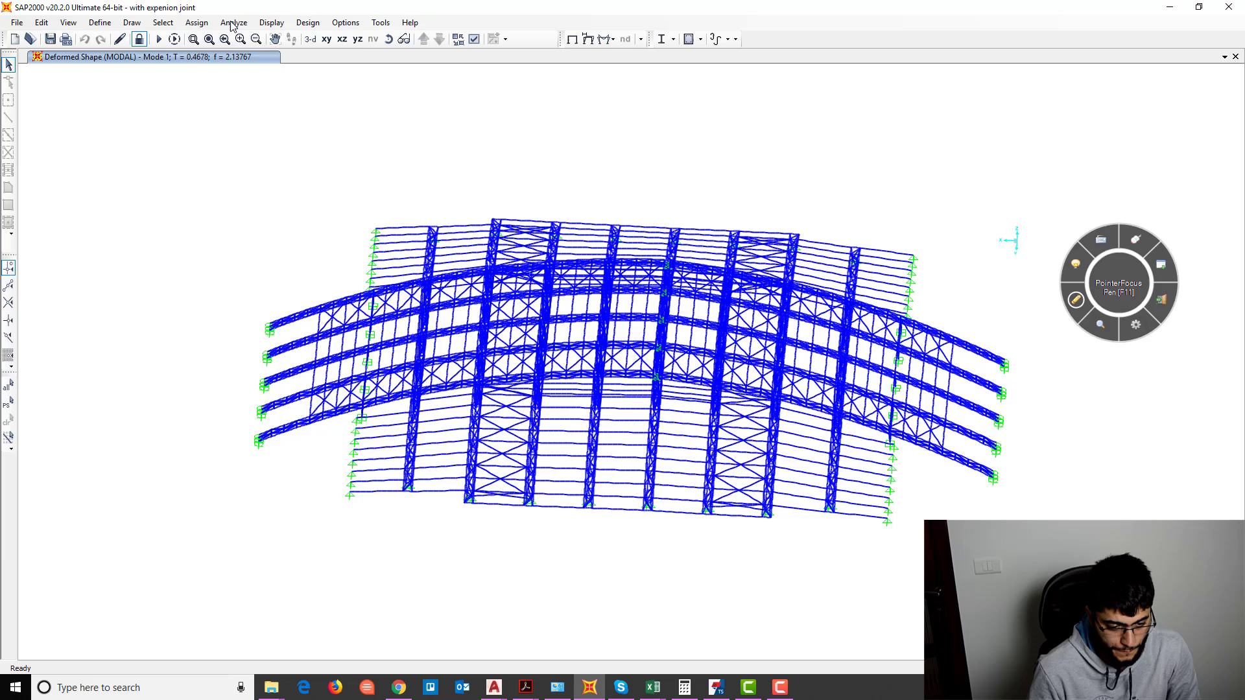
Open the last run details and examine the numerical problems listed by joint and degree of freedom in the equation solution warning.
{"action": "left_click", "coordinate": [196, 22]}
{"action": "mouse_move", "coordinate": [233, 22]}
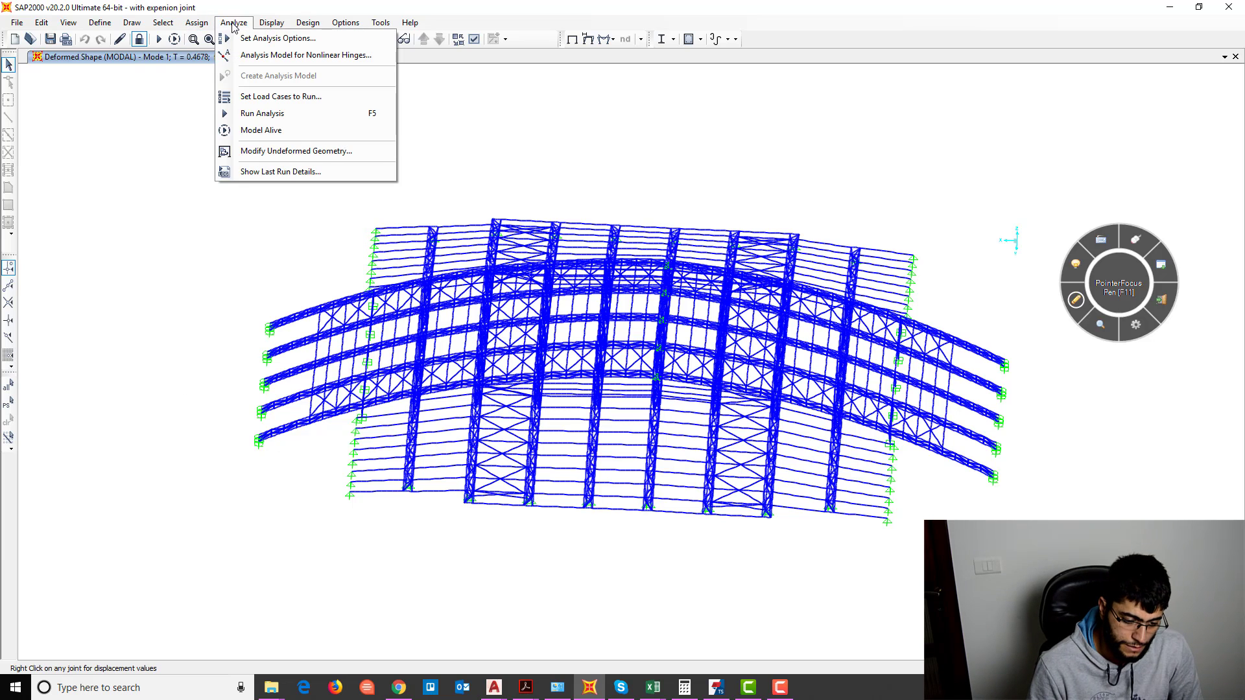
{"action": "left_click", "coordinate": [269, 172]}
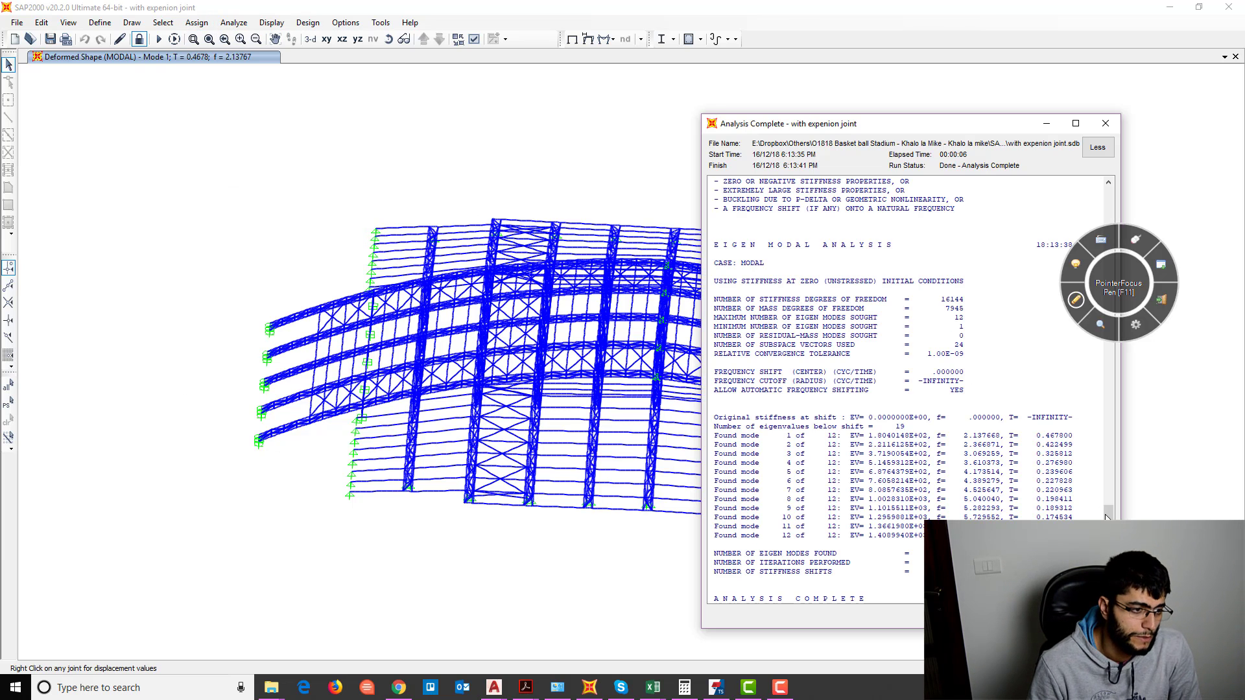
{"action": "left_click_drag", "start_coordinate": [1107, 517], "coordinate": [1109, 487]}
{"action": "left_click_drag", "start_coordinate": [1106, 398], "coordinate": [1106, 286]}
{"action": "scroll", "coordinate": [1106, 285], "scroll_direction": "down", "scroll_amount": 1}
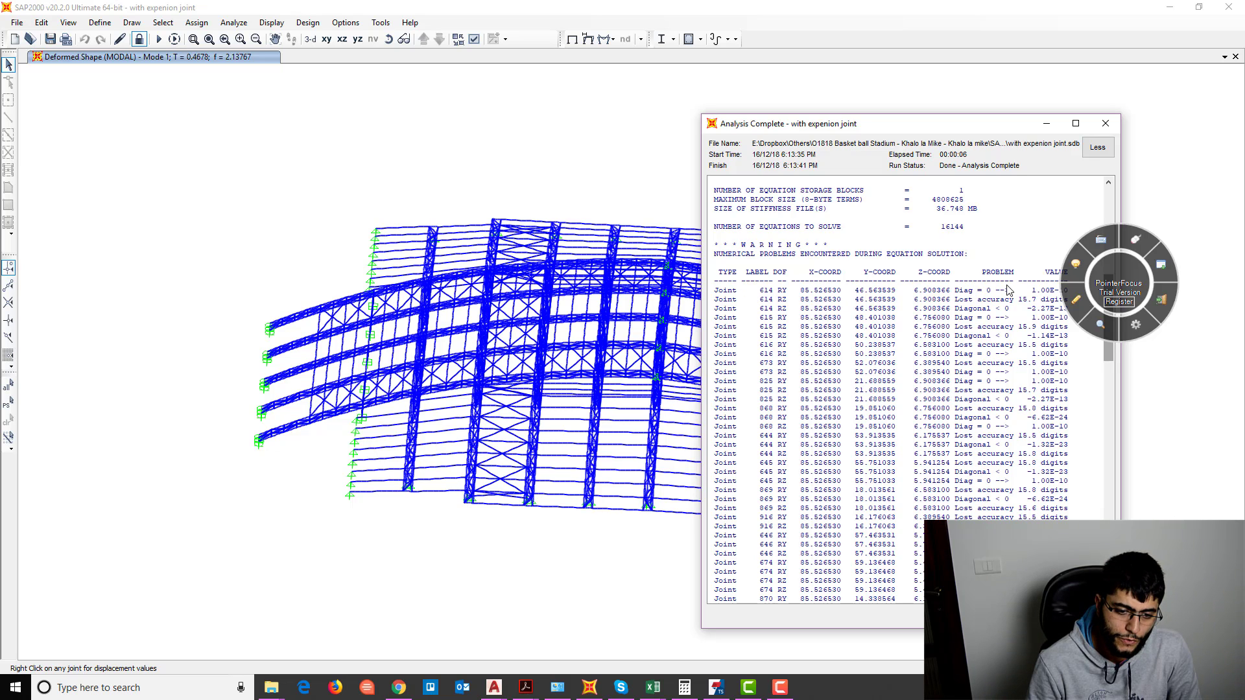
{"action": "left_click_drag", "start_coordinate": [1123, 225], "coordinate": [1220, 224]}
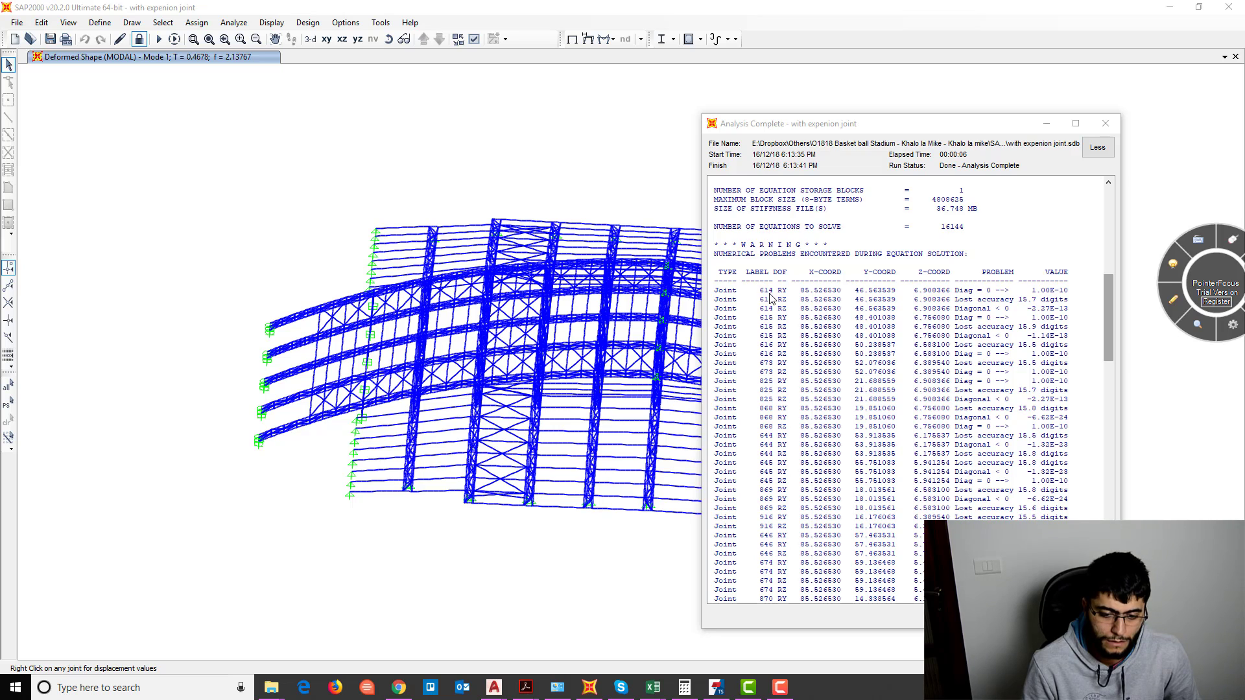
Select joint 614 by its label to locate it in the model, then close the selection dialog.
{"action": "left_click", "coordinate": [206, 23]}
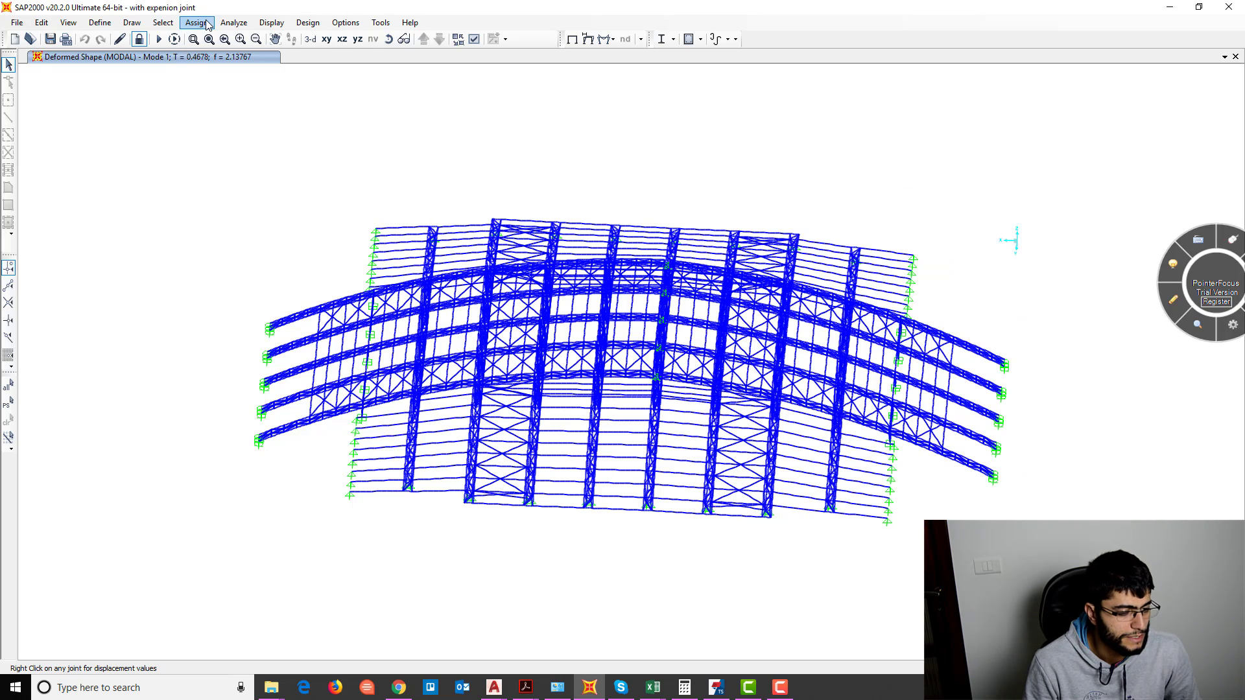
{"action": "left_click", "coordinate": [206, 23]}
{"action": "mouse_move", "coordinate": [162, 22]}
{"action": "mouse_move", "coordinate": [207, 38]}
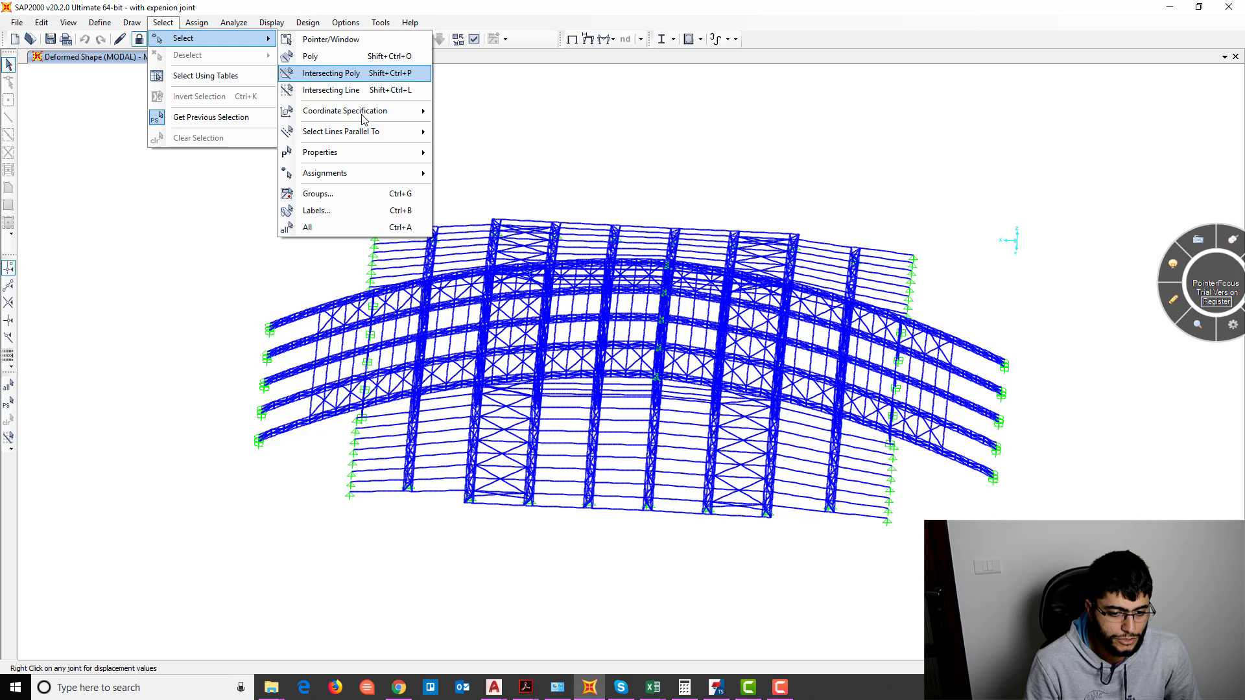
{"action": "left_click", "coordinate": [495, 280]}
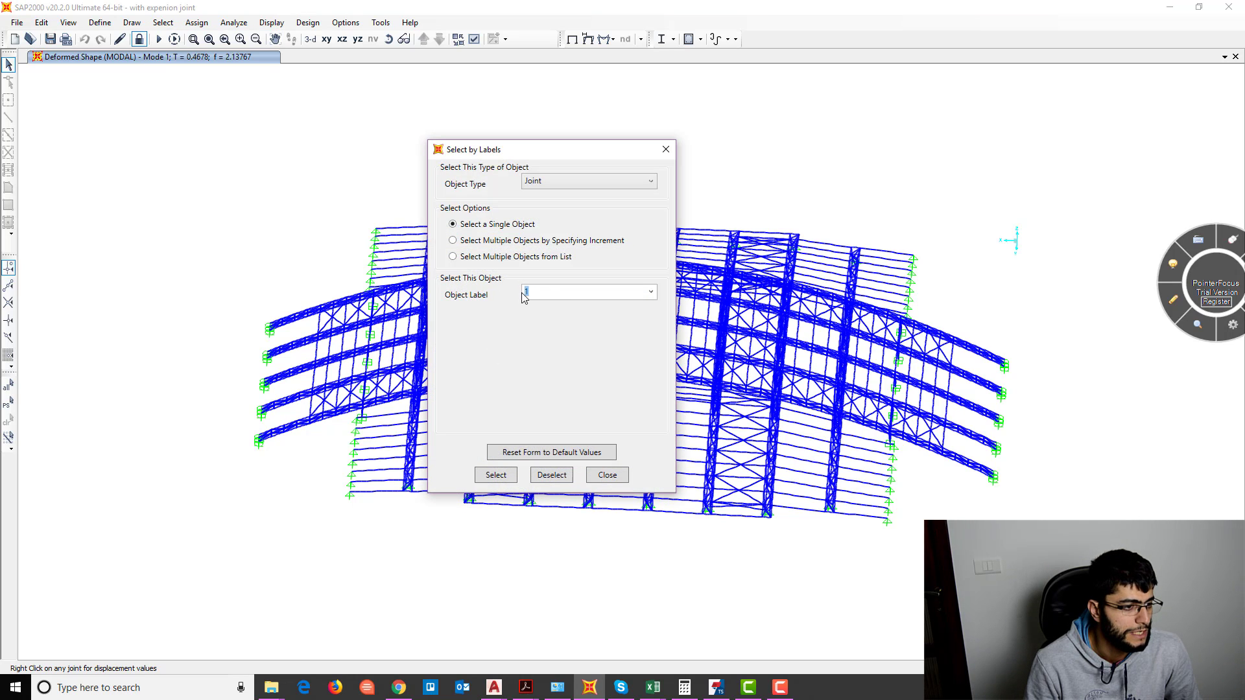
{"action": "type", "text": "614"}
{"action": "left_click", "coordinate": [496, 474]}
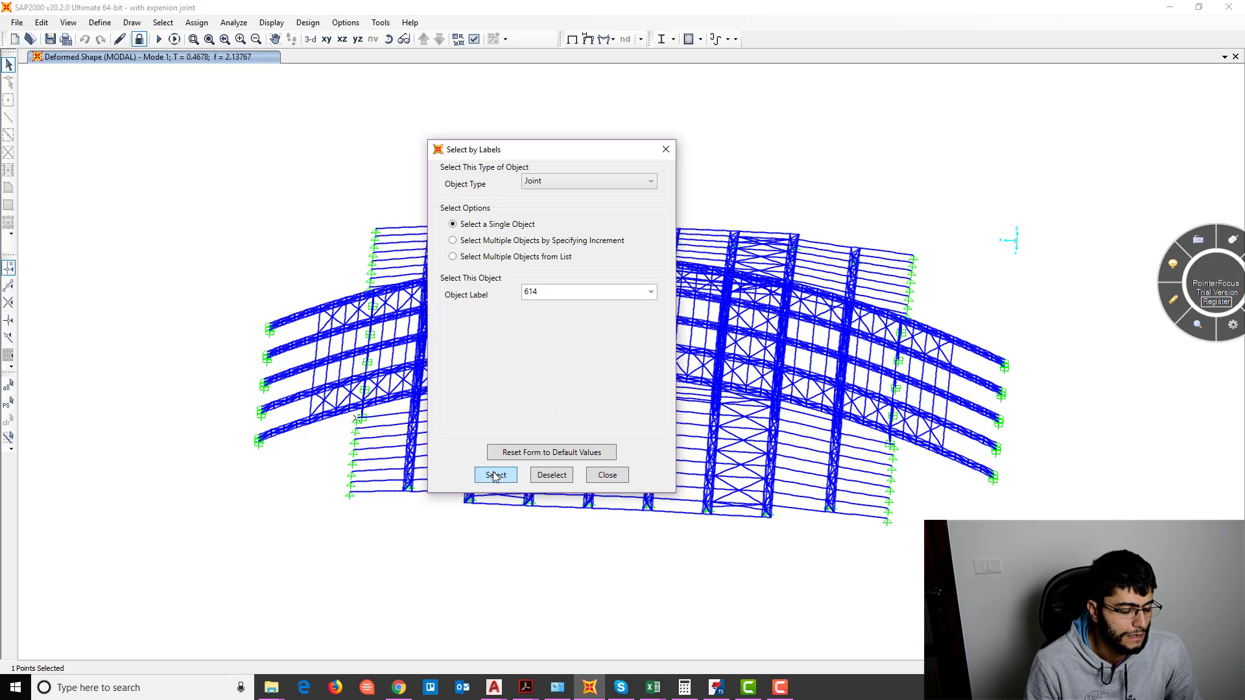
{"action": "left_click", "coordinate": [608, 475]}
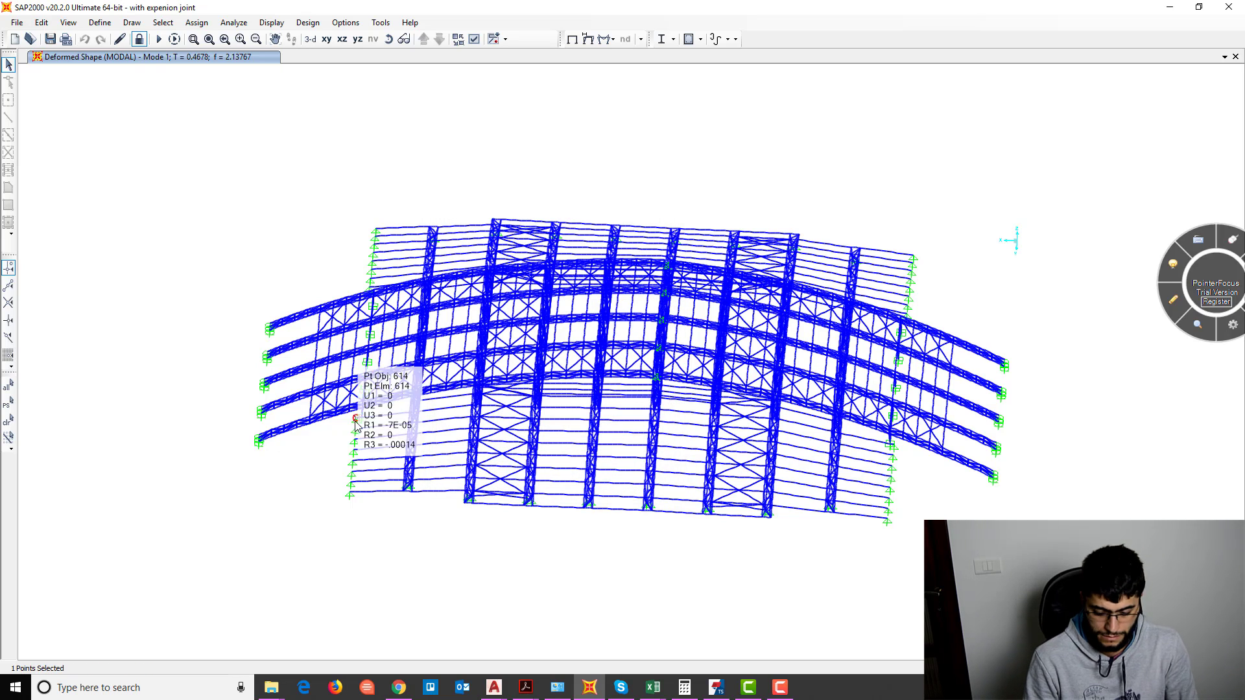
Zoom in on joint 614 to inspect its support and connected beam, then restore the full model view.
{"action": "key", "text": "F2"}
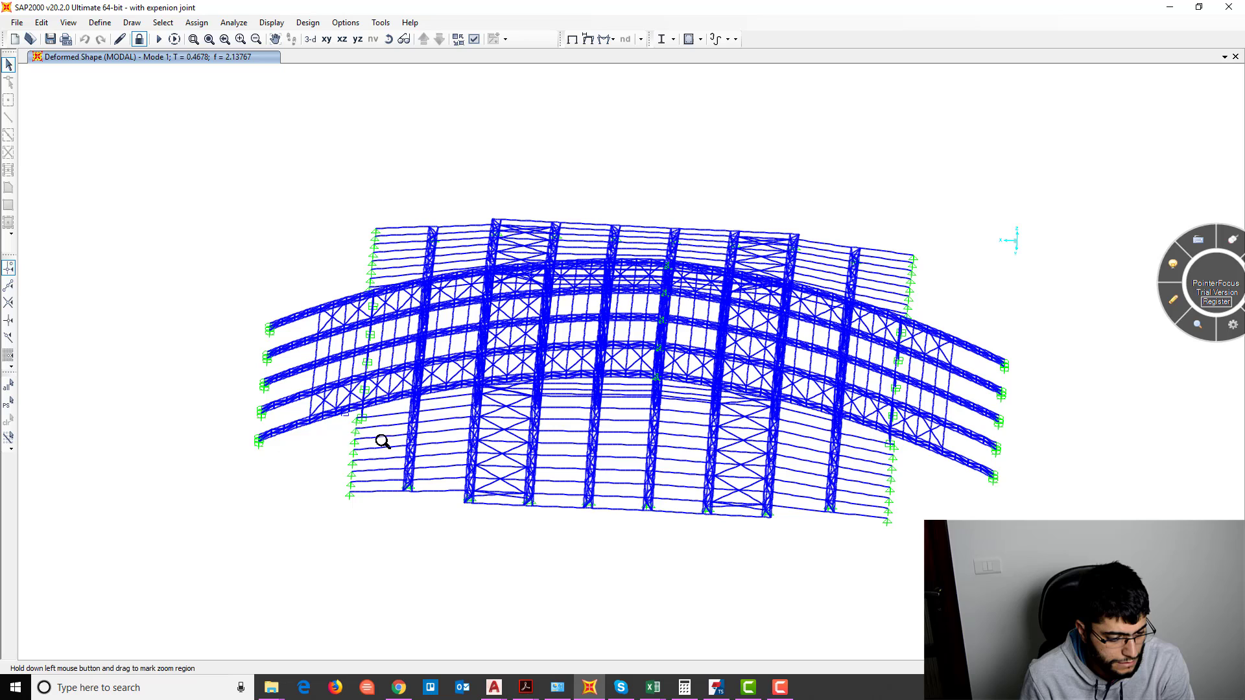
{"action": "left_click_drag", "start_coordinate": [342, 413], "coordinate": [394, 446]}
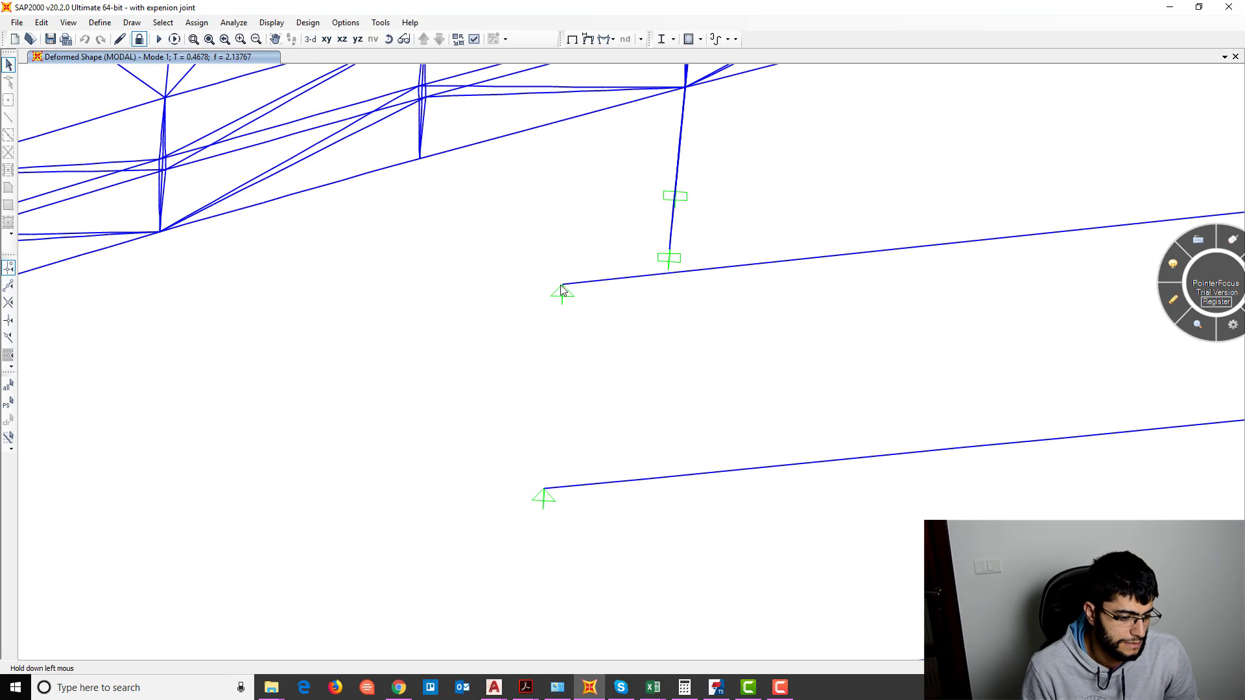
{"action": "mouse_move", "coordinate": [564, 290]}
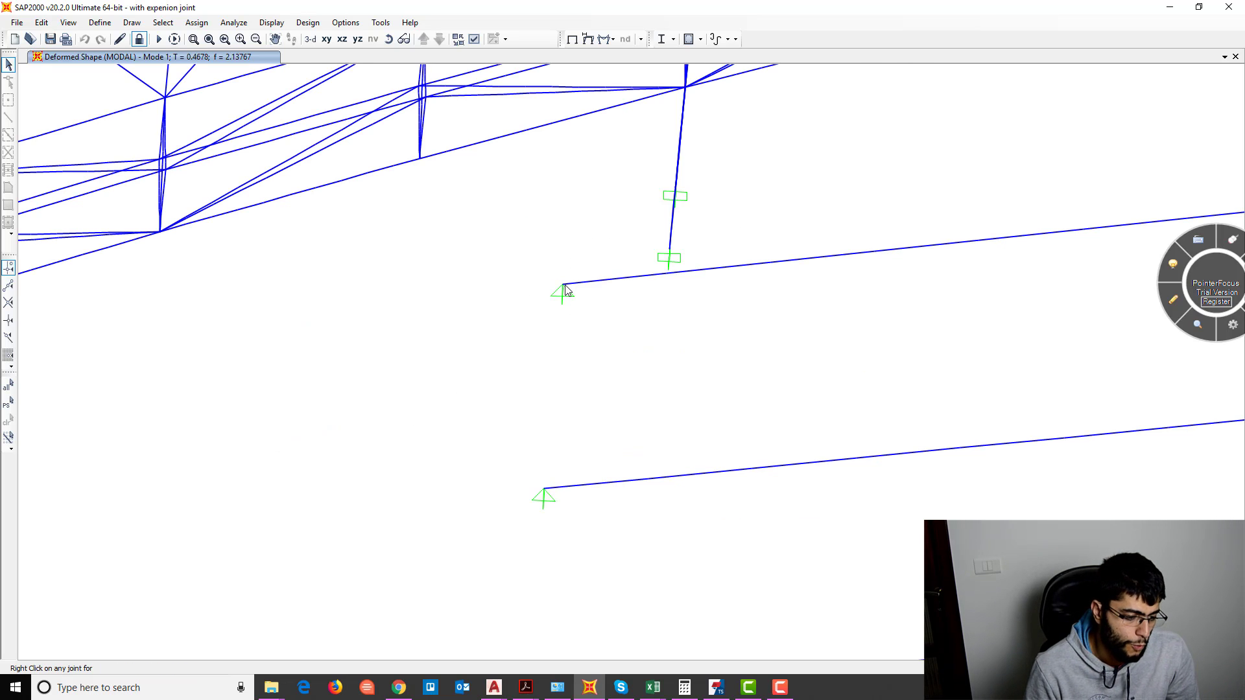
{"action": "key", "text": "F3"}
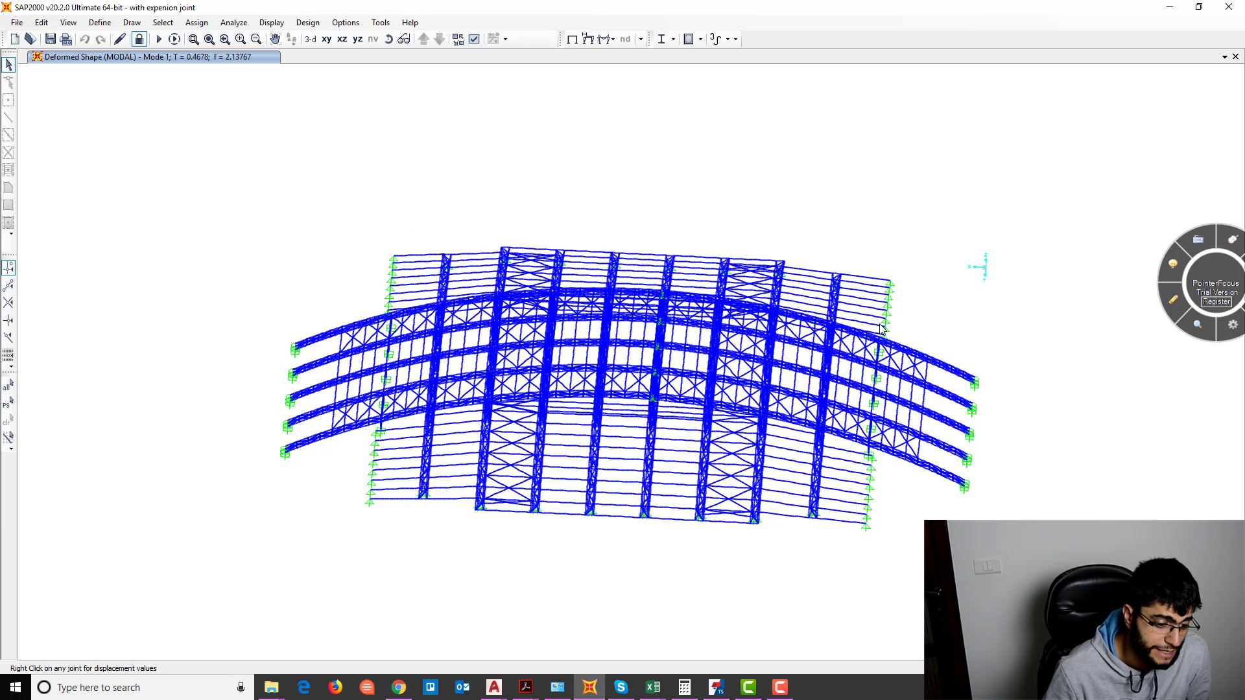
{"action": "left_click", "coordinate": [399, 451]}
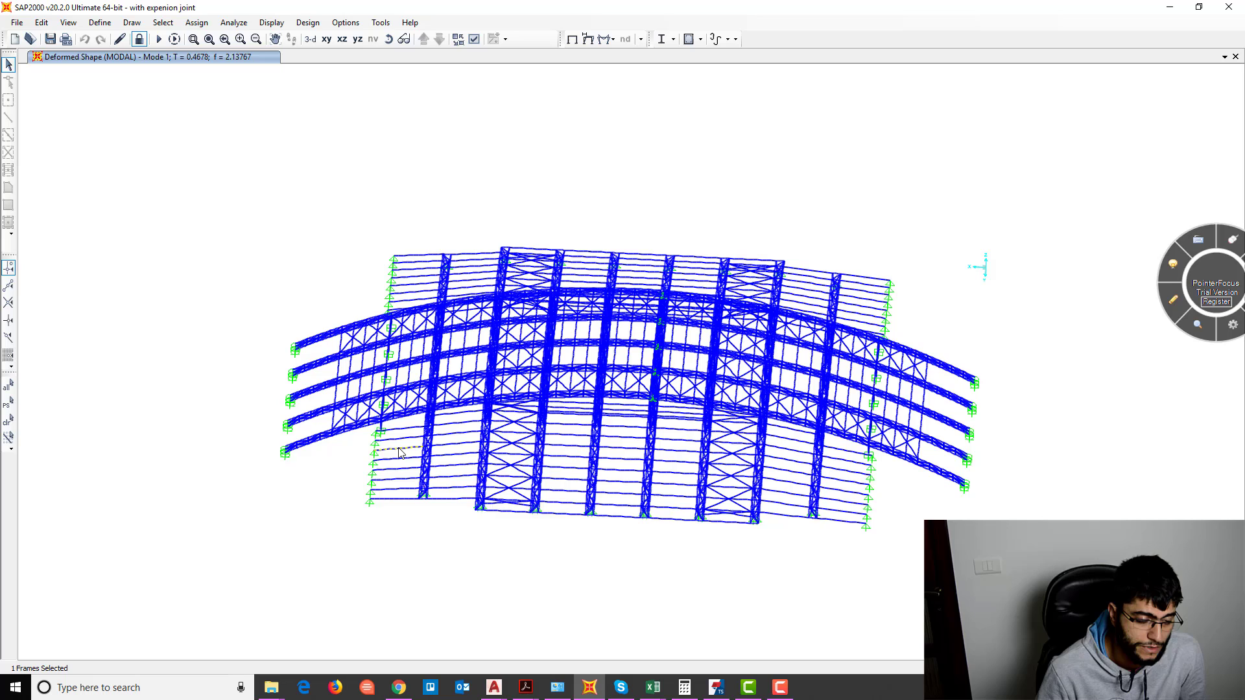
{"action": "right_click", "coordinate": [396, 447]}
{"action": "right_click", "coordinate": [394, 447]}
{"action": "right_click", "coordinate": [390, 449]}
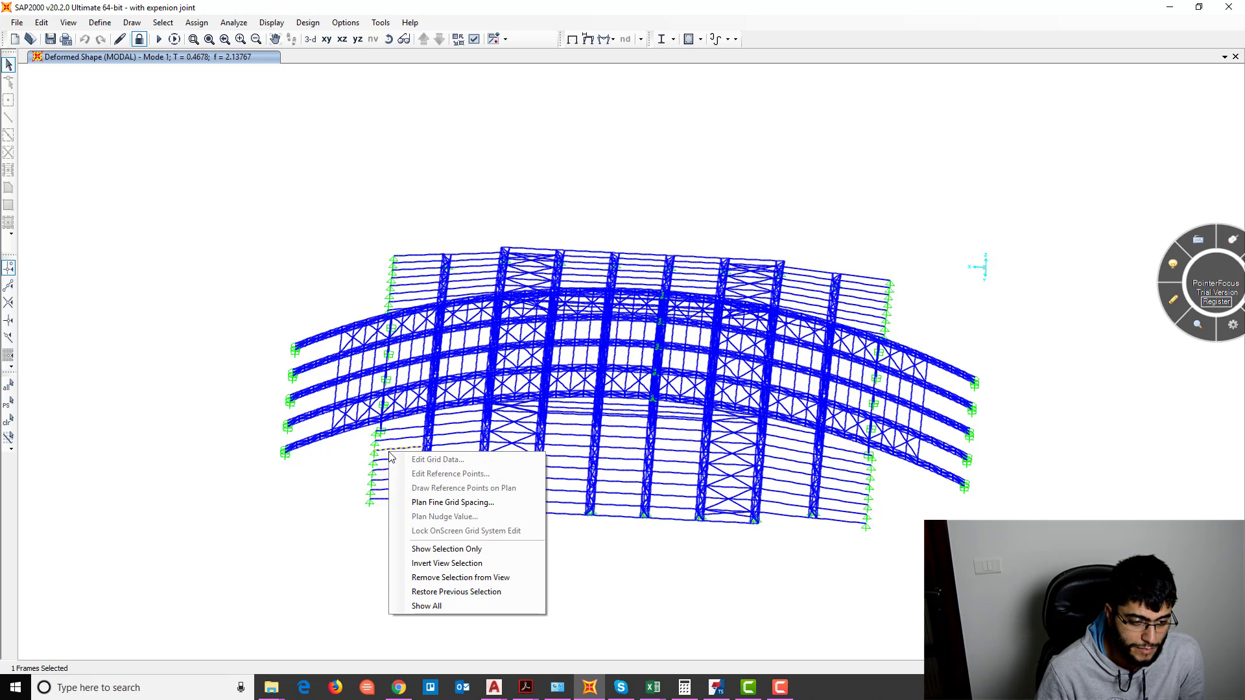
{"action": "left_click", "coordinate": [389, 451]}
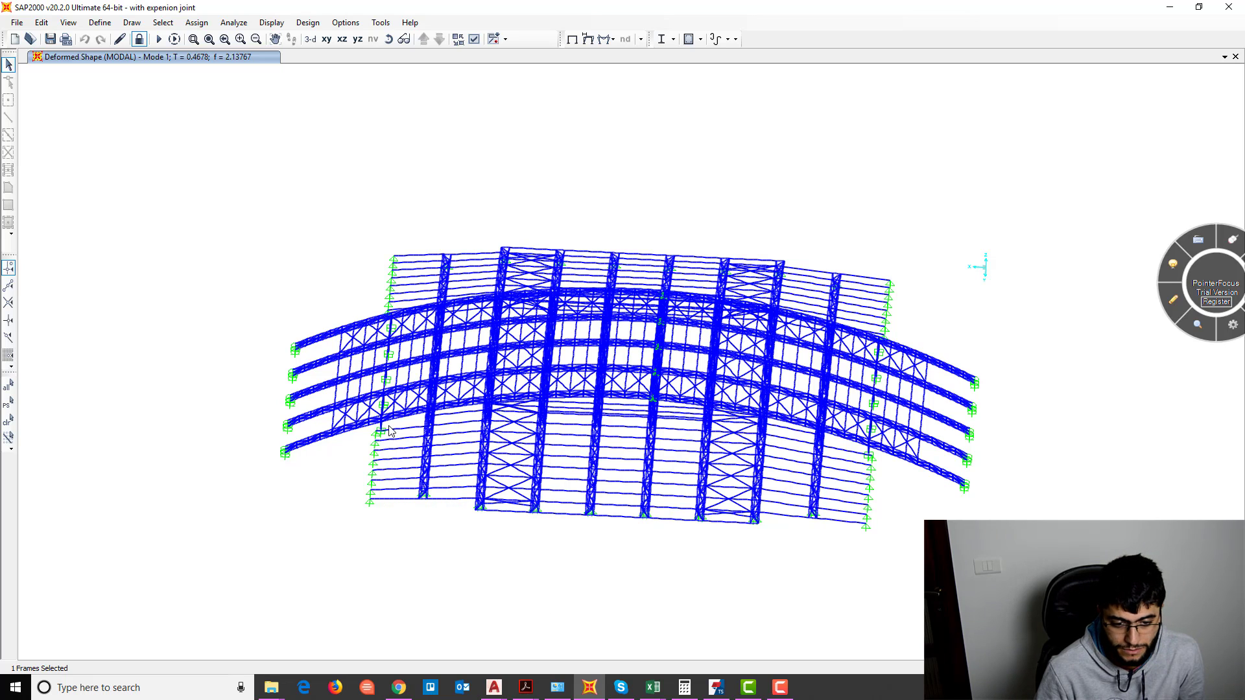
Turn on the display of frame releases and apply it to the undeformed 3-D view.
{"action": "left_click", "coordinate": [474, 40]}
{"action": "left_click_drag", "start_coordinate": [509, 141], "coordinate": [845, 132]}
{"action": "left_click", "coordinate": [781, 328]}
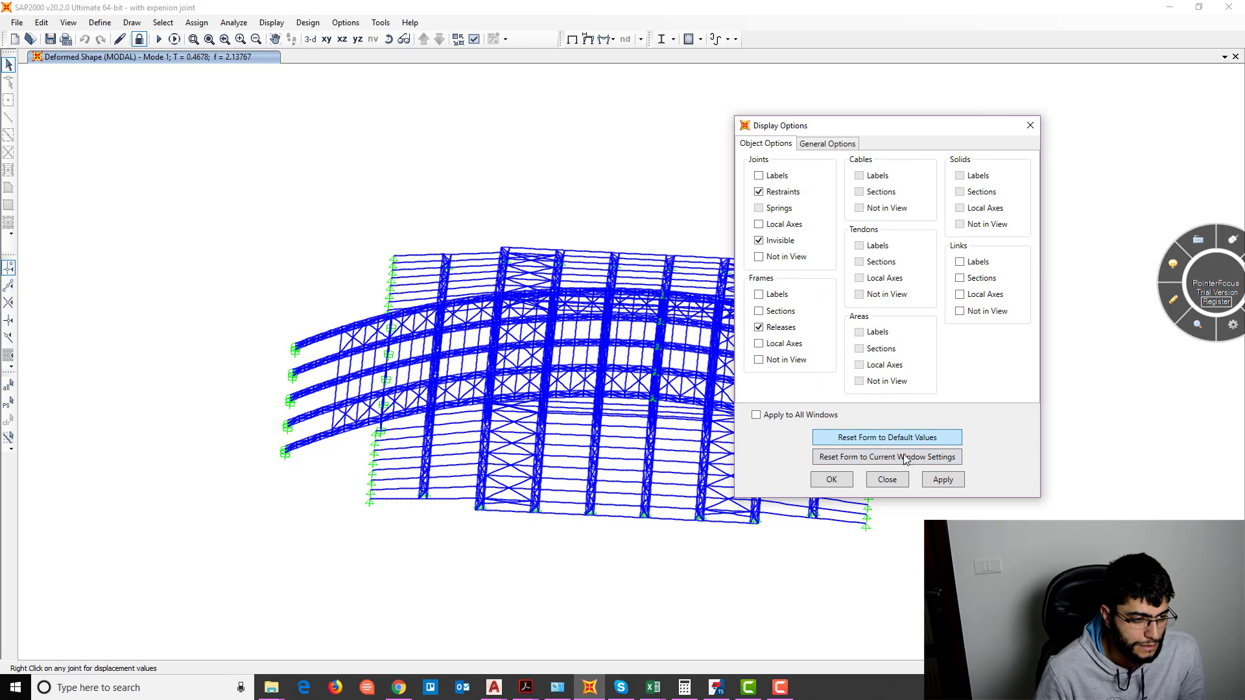
{"action": "left_click", "coordinate": [942, 480]}
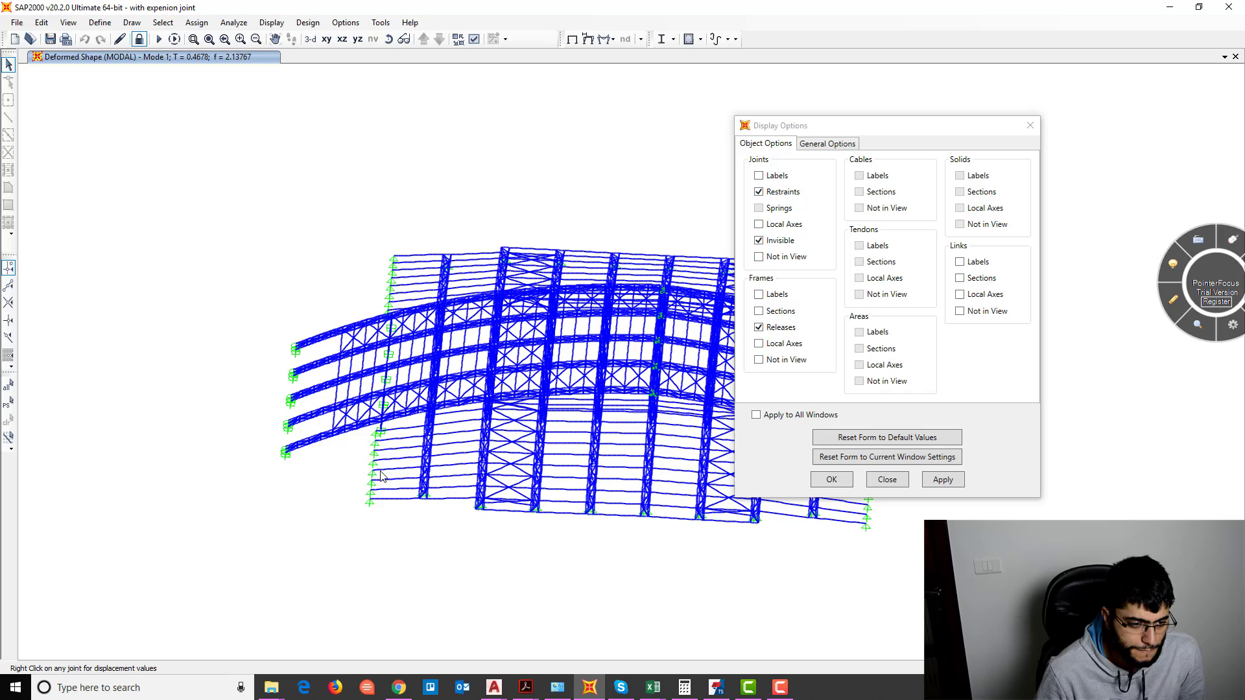
{"action": "left_click", "coordinate": [950, 480]}
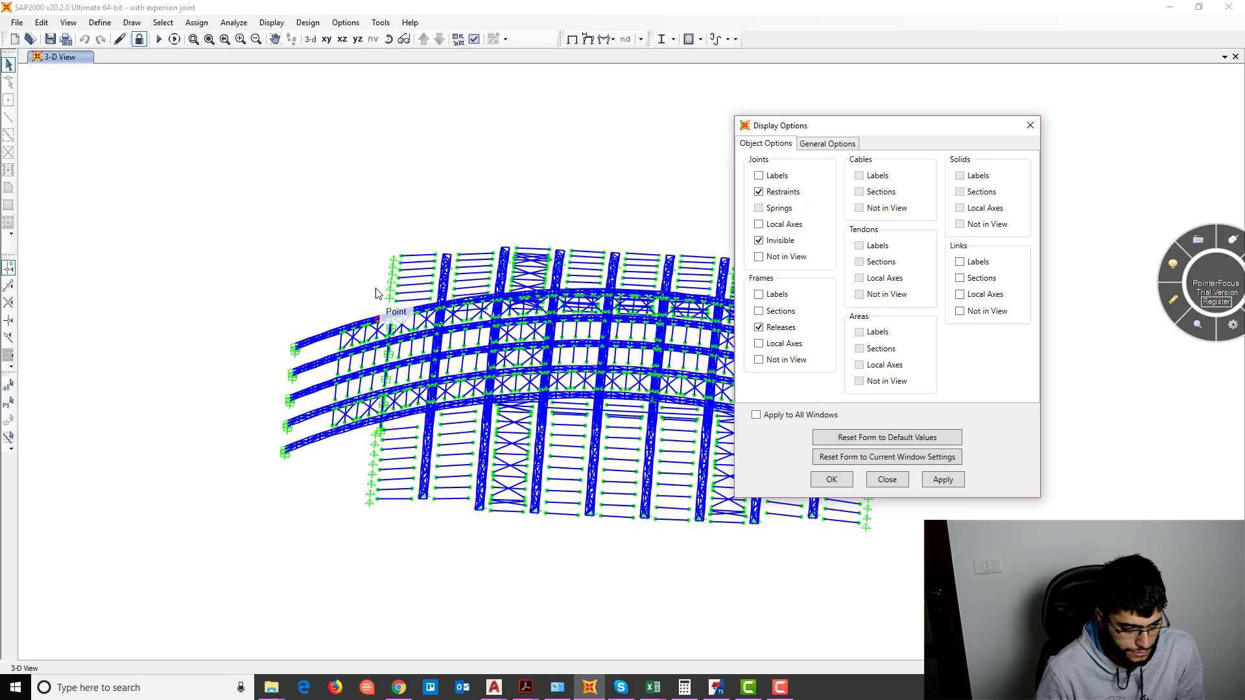
{"action": "middle_click_drag", "start_coordinate": [591, 324], "coordinate": [620, 436], "text": "shift"}
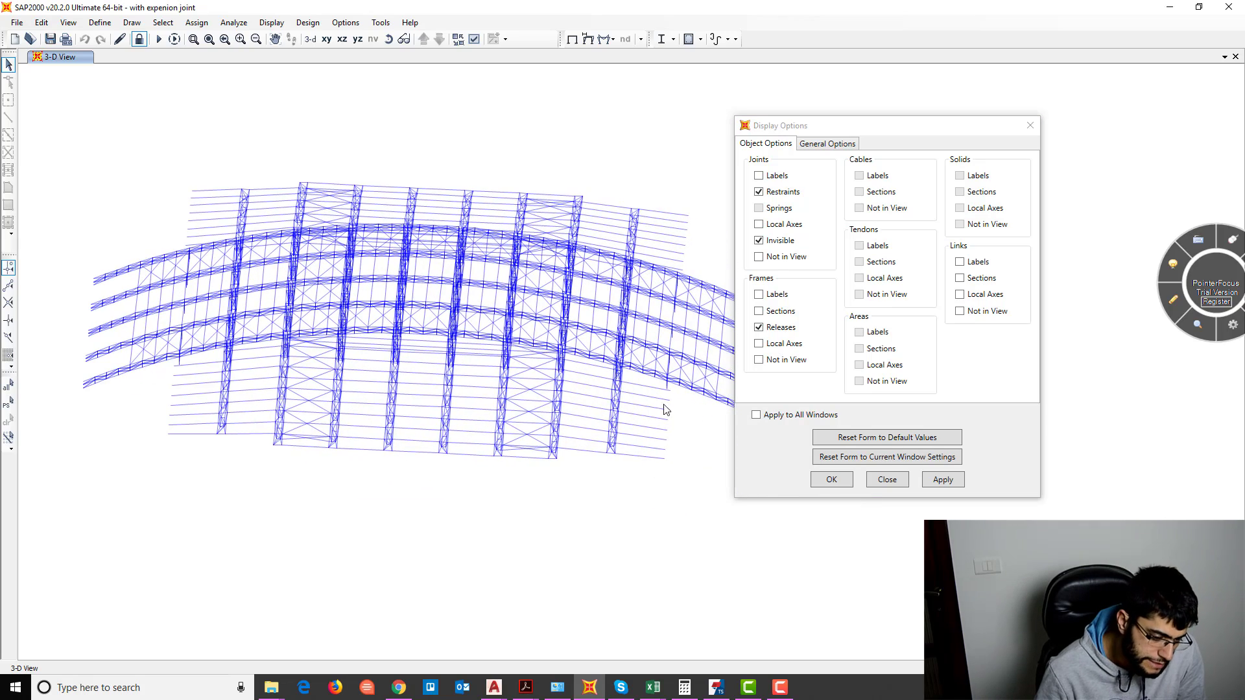